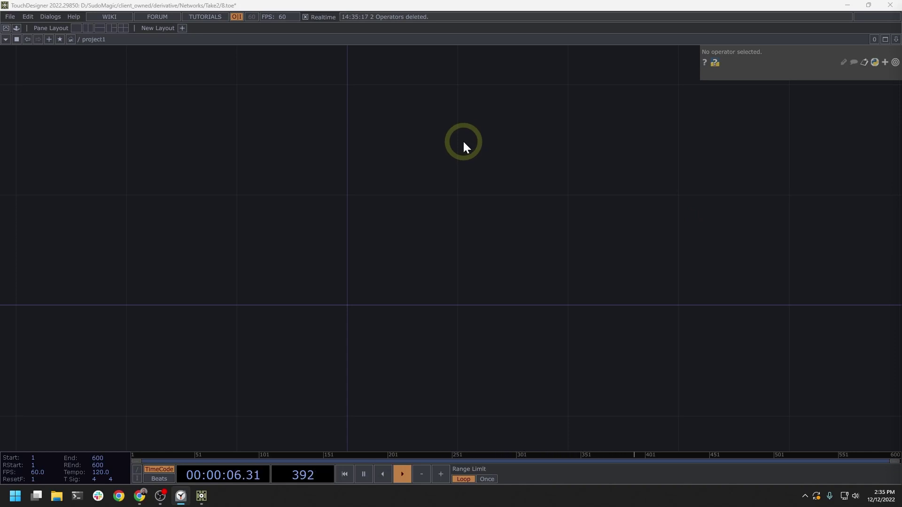
# Add an LFO CHOP to the empty project network
pyautogui.doubleClick(389, 274)
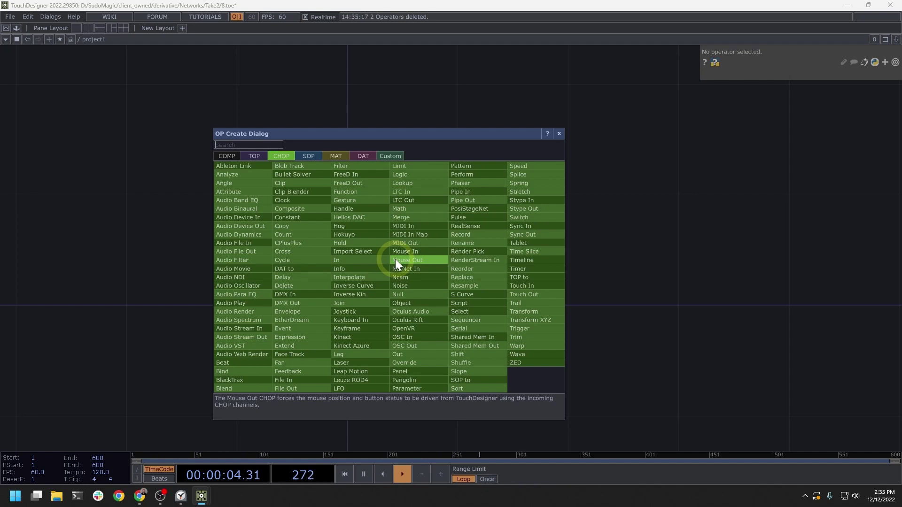
pyautogui.write('lfo')
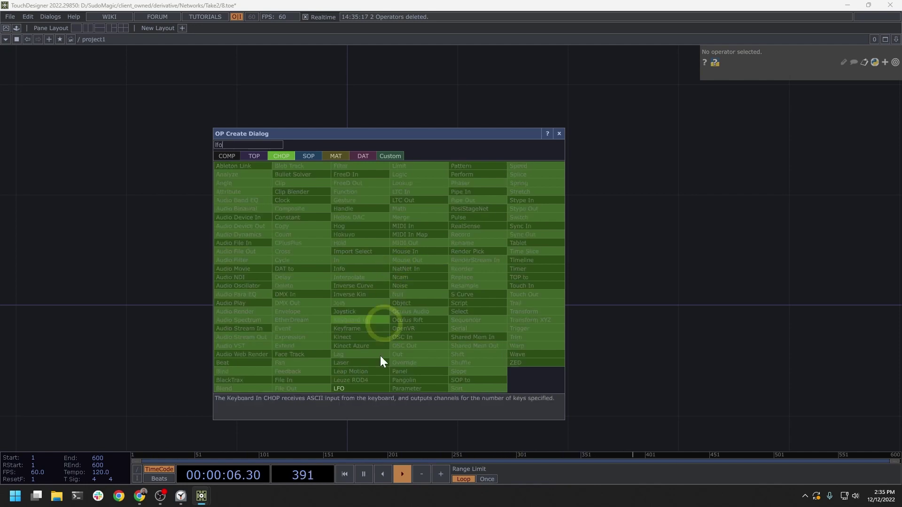
pyautogui.click(372, 390)
pyautogui.click(421, 253)
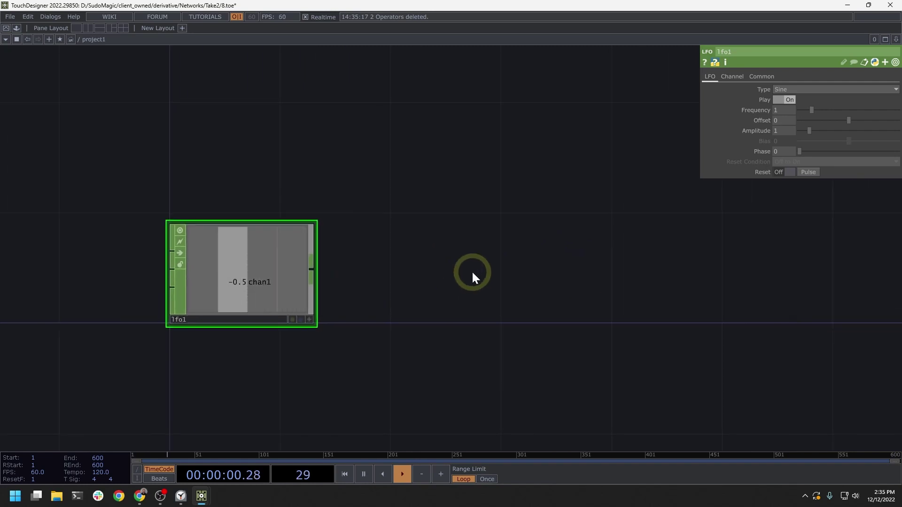
# Add a Trail CHOP beside the LFO and wire the LFO's output into its first input
pyautogui.press('Tab')
pyautogui.write('tr')
pyautogui.click(599, 301)
pyautogui.click(412, 273)
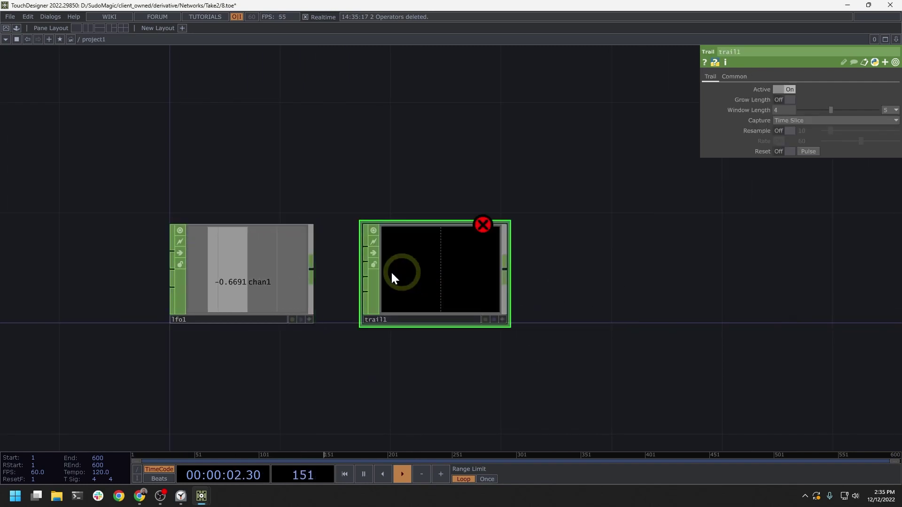
pyautogui.moveTo(312, 271); pyautogui.dragTo(366, 247)
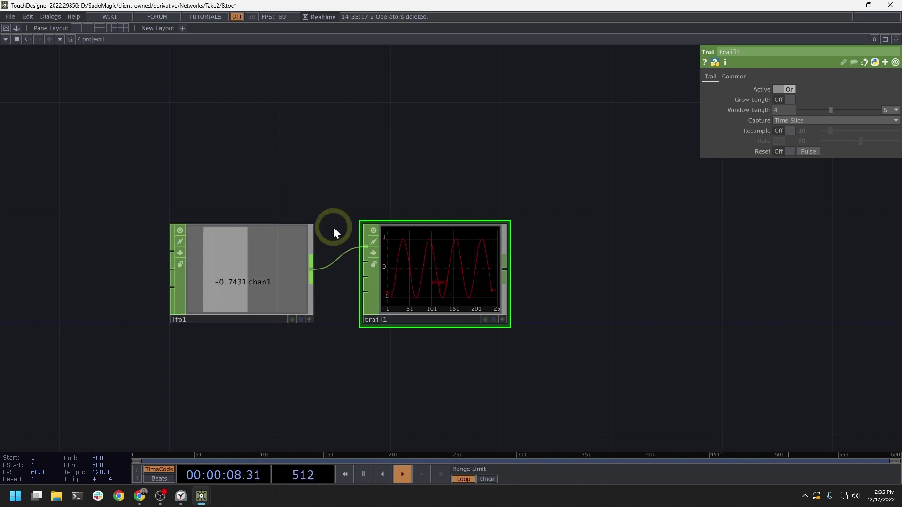
# Set the Trail CHOP's window length to 10 seconds
pyautogui.scroll(3, 429, 272)
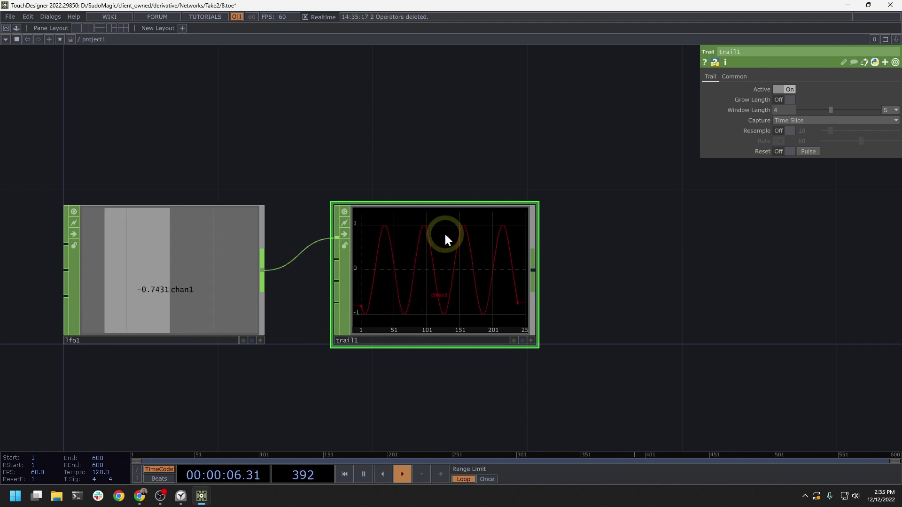
pyautogui.moveTo(489, 266); pyautogui.dragTo(570, 202, button='middle')
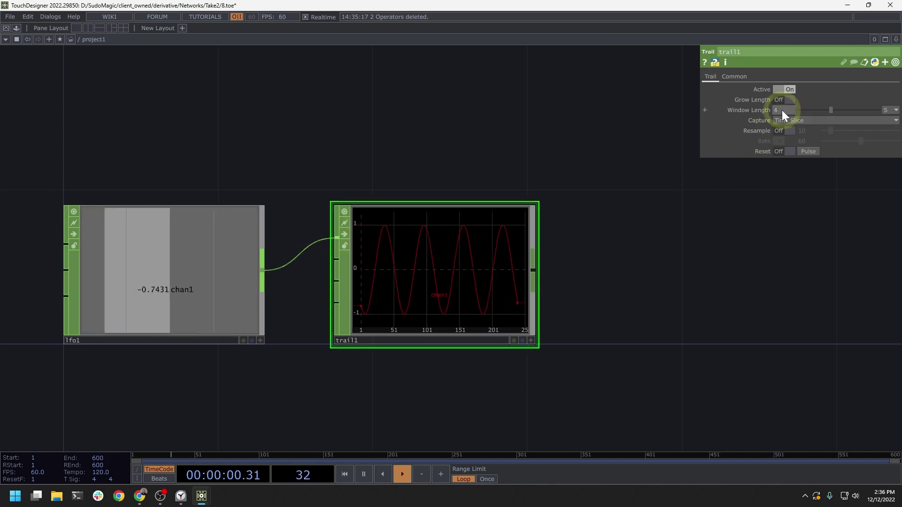
pyautogui.moveTo(782, 109); pyautogui.dragTo(720, 111)
pyautogui.write('10')
pyautogui.press('Return')
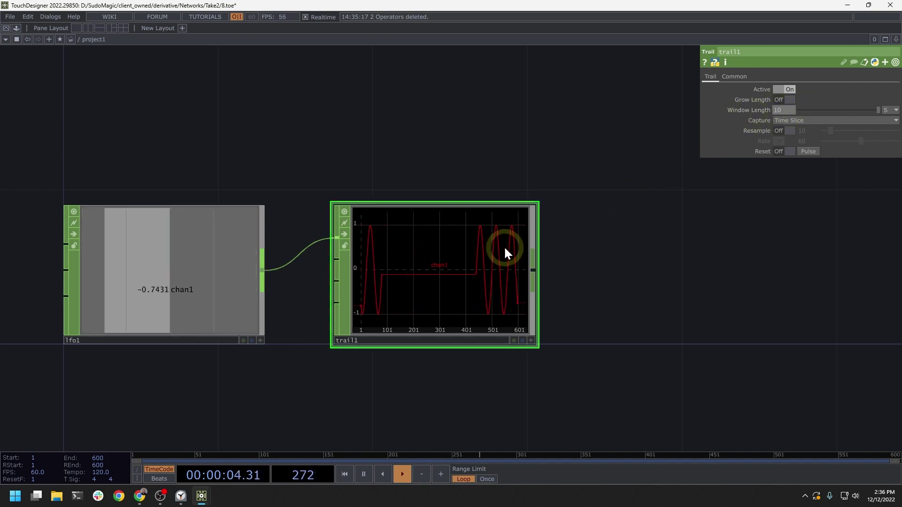
pyautogui.moveTo(589, 280); pyautogui.dragTo(589, 281, button='middle')
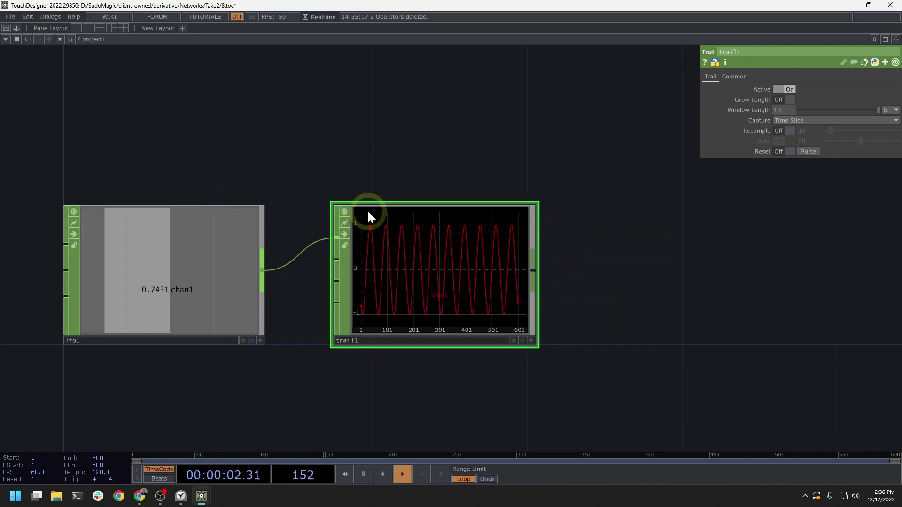
# Vary the LFO's frequency and leave it at 0.24 to slow the wave recorded by the trail
pyautogui.click(213, 263)
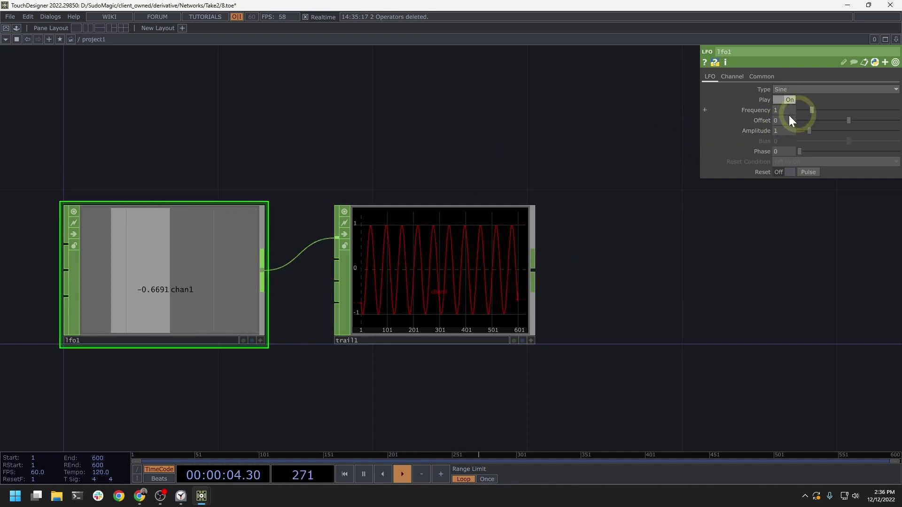
pyautogui.moveTo(812, 110)
pyautogui.mouseDown()
pyautogui.moveTo(859, 109)
pyautogui.moveTo(810, 109)
pyautogui.mouseUp()
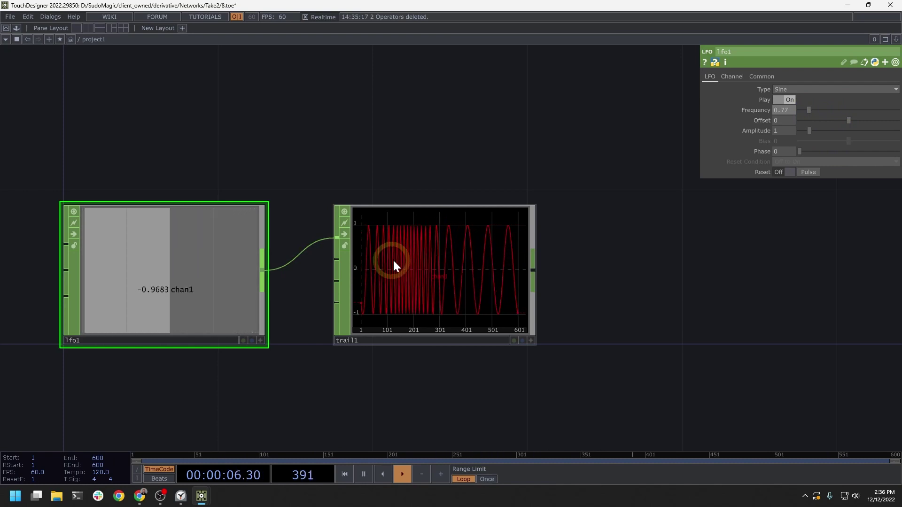
pyautogui.moveTo(811, 110); pyautogui.dragTo(804, 112)
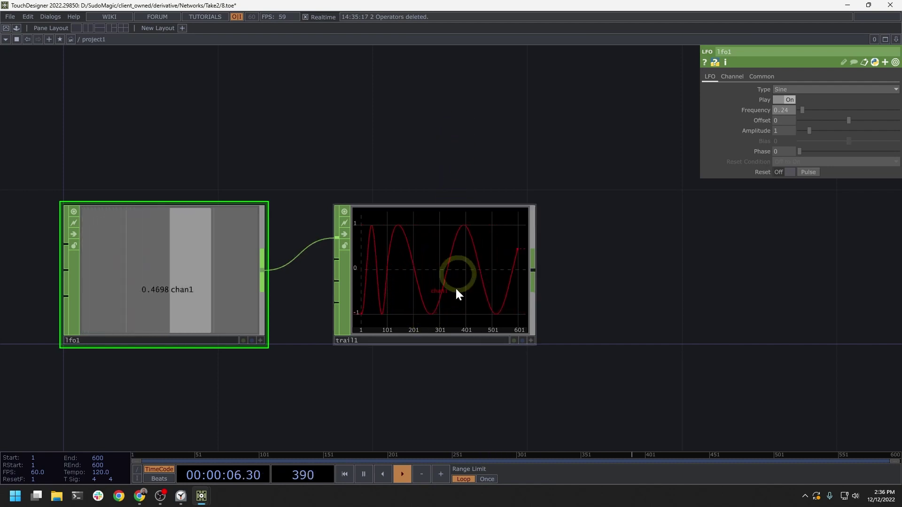
# Turn on Grow Length for the Trail CHOP and set its capture mode to Only When Input Cooks
pyautogui.click(518, 248)
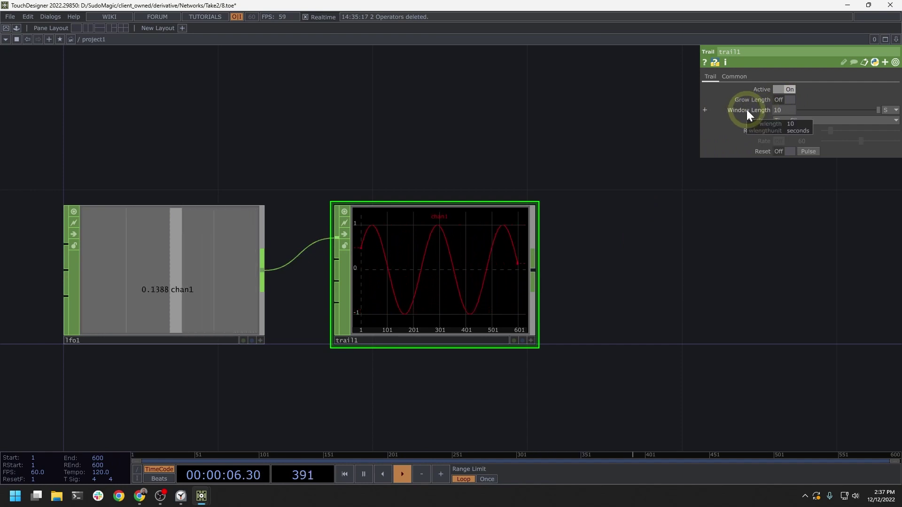
pyautogui.click(789, 99)
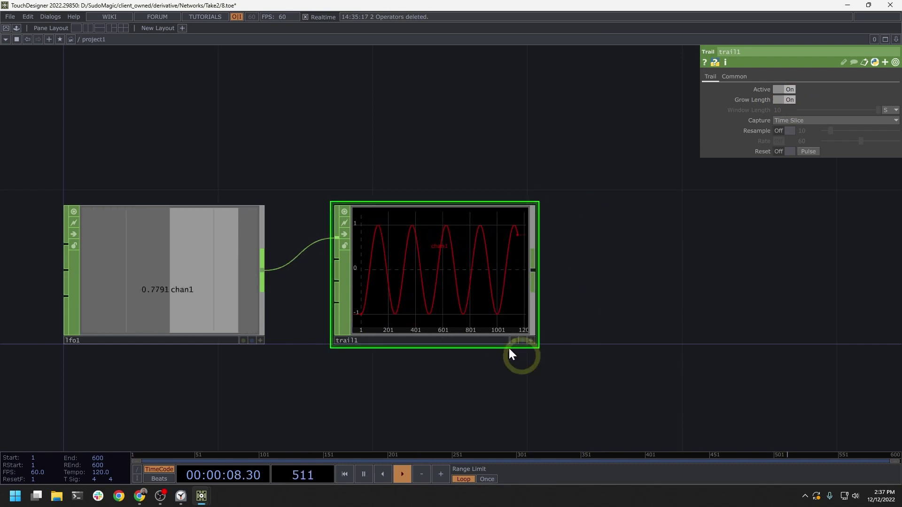
pyautogui.moveTo(458, 257); pyautogui.dragTo(571, 150, button='middle')
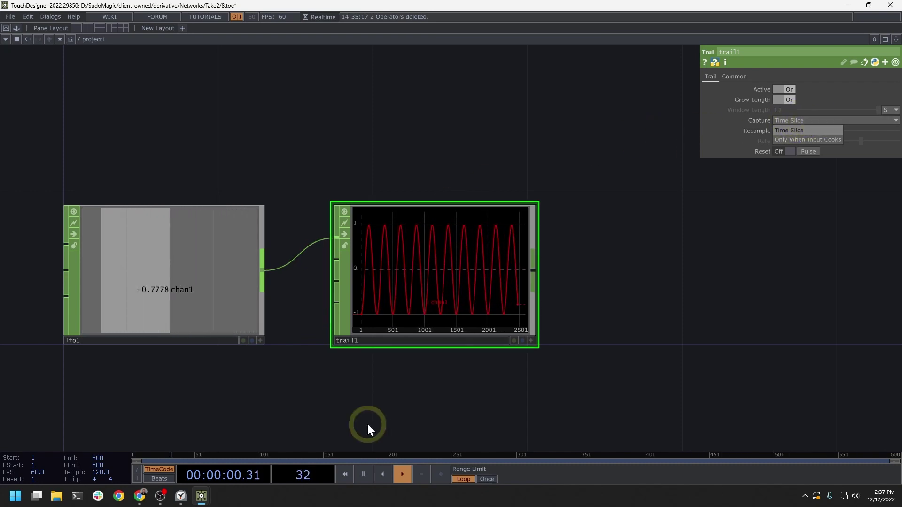
pyautogui.click(820, 141)
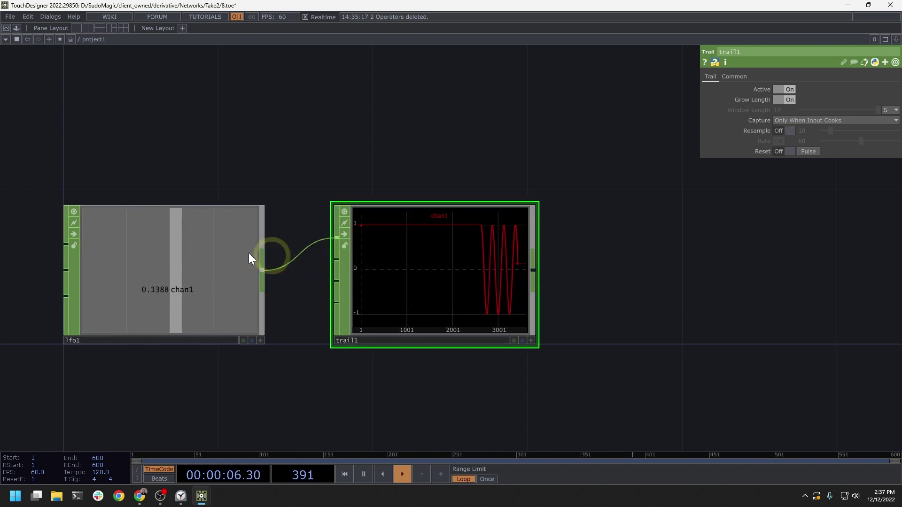
pyautogui.click(181, 262)
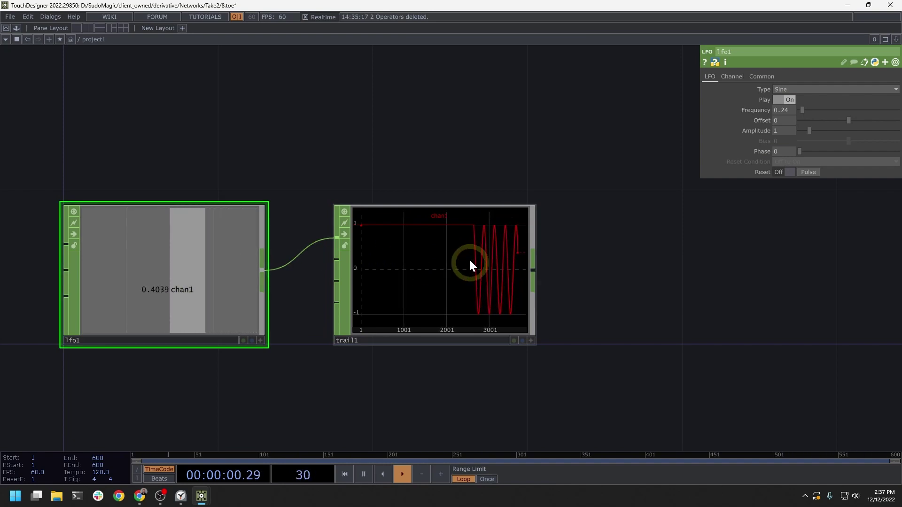
pyautogui.click(437, 262)
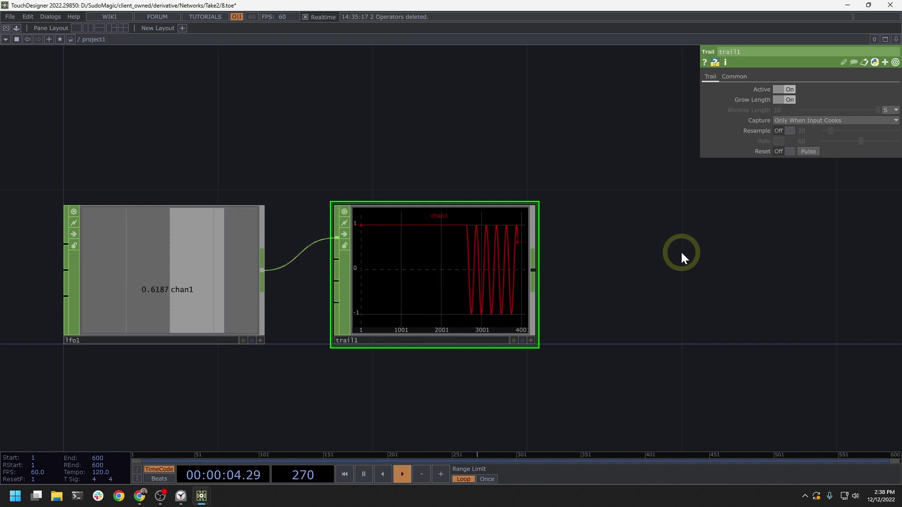
# Add a Container COMP in the empty network area beyond the Trail CHOP
pyautogui.moveTo(784, 237); pyautogui.dragTo(548, 242)
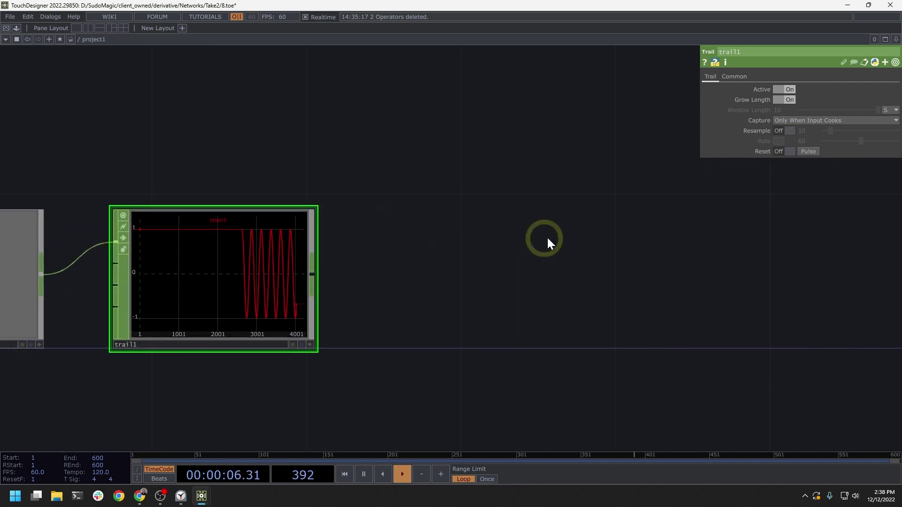
pyautogui.moveTo(634, 222); pyautogui.dragTo(456, 222)
pyautogui.scroll(-3, 366, 191)
pyautogui.moveTo(570, 206); pyautogui.dragTo(424, 221)
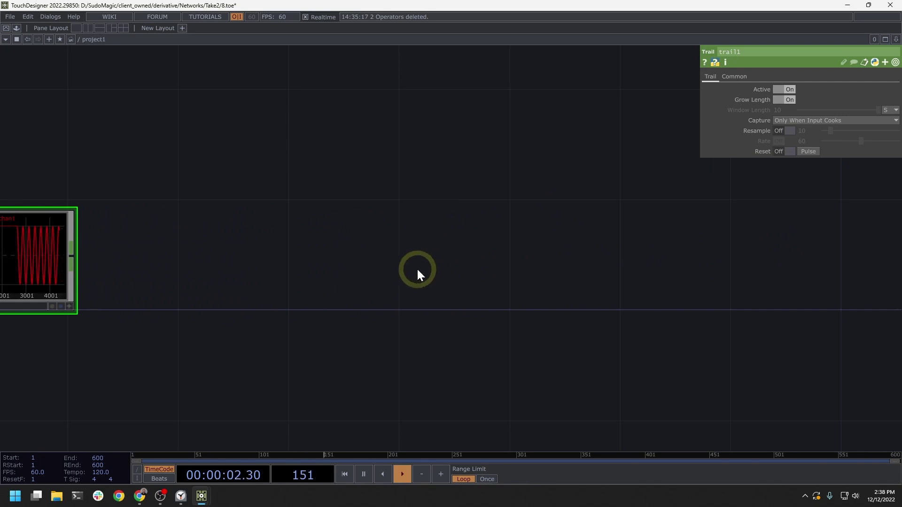
pyautogui.doubleClick(442, 269)
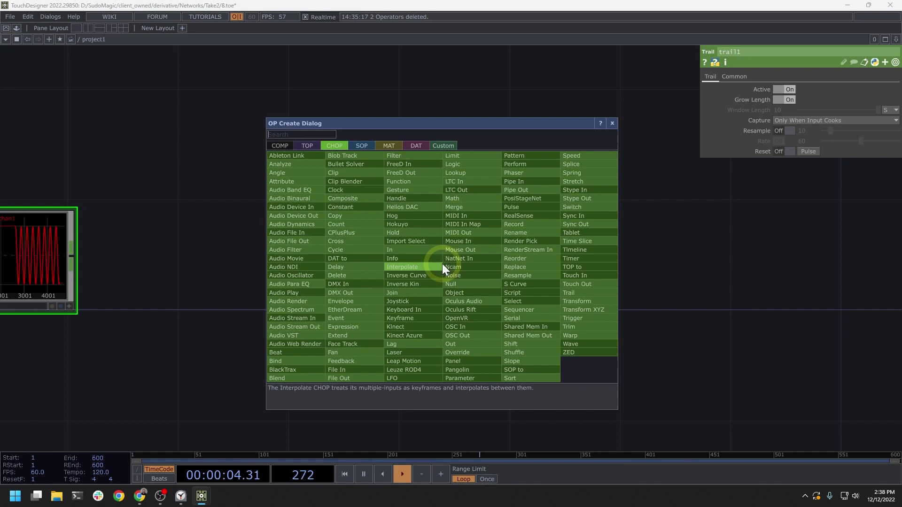
pyautogui.click(282, 146)
pyautogui.click(363, 174)
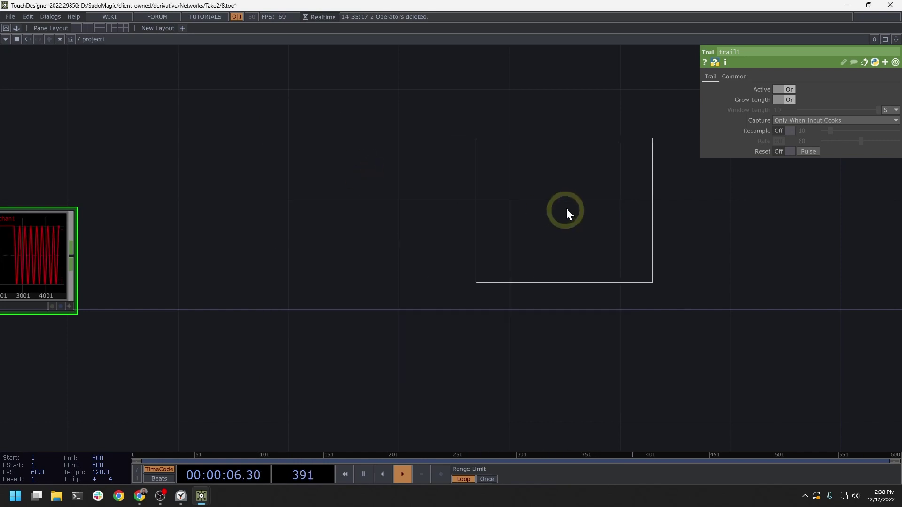
pyautogui.click(570, 212)
pyautogui.moveTo(507, 353); pyautogui.dragTo(326, 351)
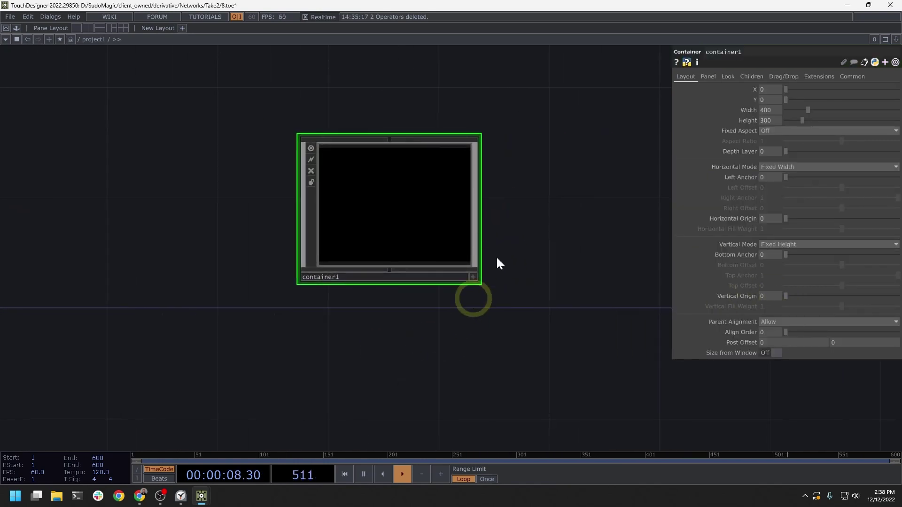
pyautogui.moveTo(522, 246); pyautogui.dragTo(580, 231)
pyautogui.moveTo(472, 209); pyautogui.dragTo(460, 183)
# Add a Panel CHOP below the container and assign container1 as its component
pyautogui.doubleClick(435, 300)
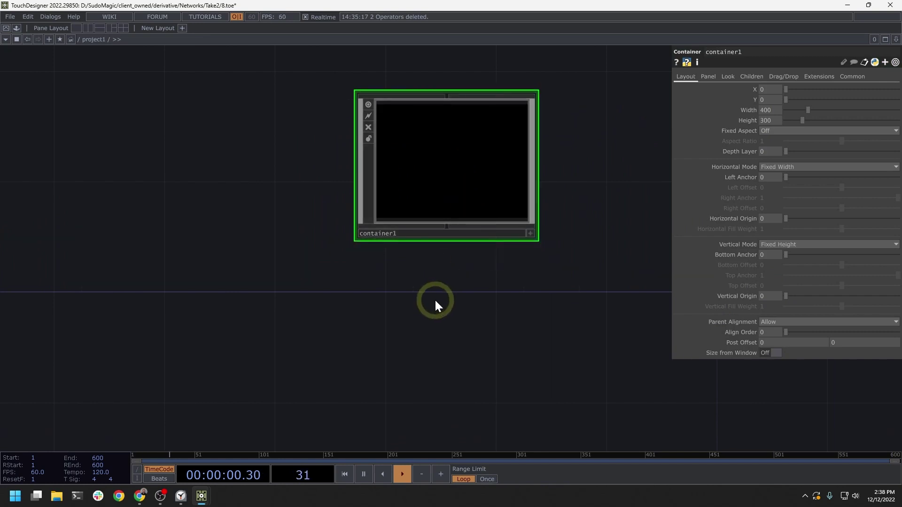
pyautogui.write('pa')
pyautogui.click(333, 184)
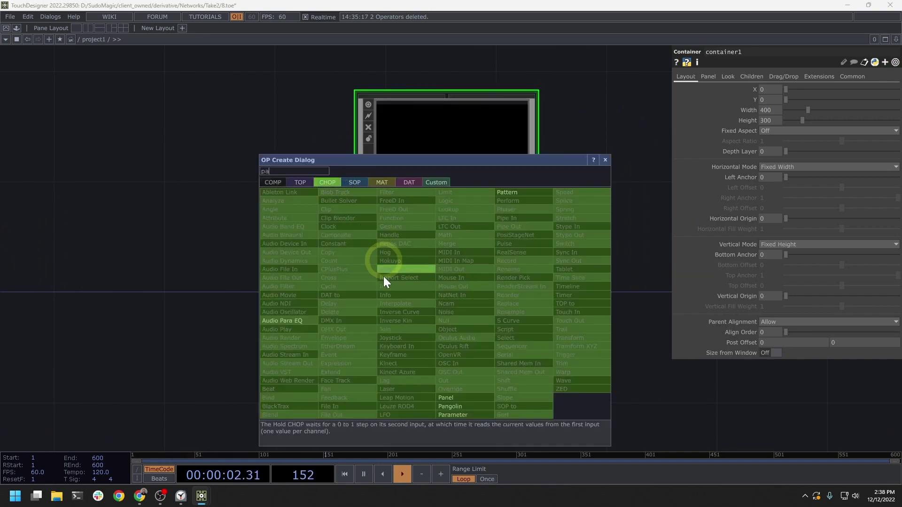
pyautogui.click(470, 400)
pyautogui.click(430, 298)
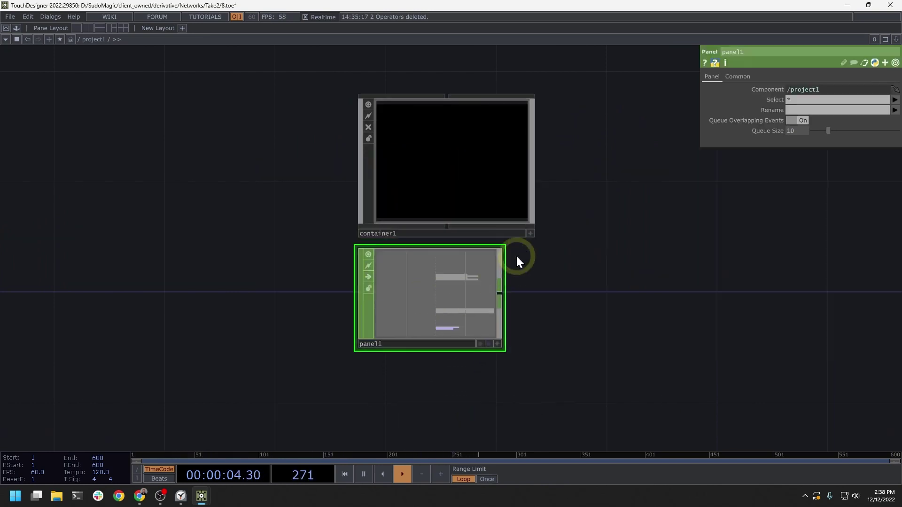
pyautogui.moveTo(490, 195); pyautogui.dragTo(480, 285)
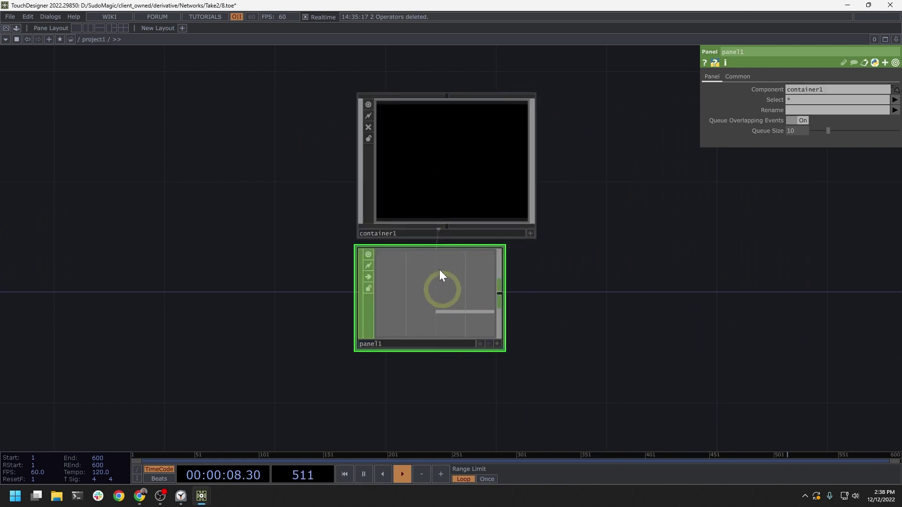
# Interact with the container's active viewer and examine how the Panel CHOP's channels respond, then deactivate the viewer
pyautogui.scroll(3, 432, 243)
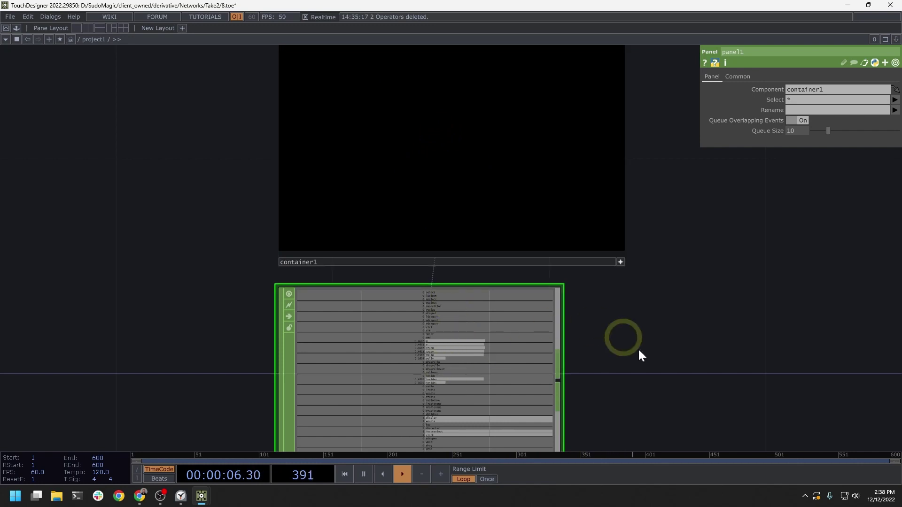
pyautogui.moveTo(639, 351); pyautogui.dragTo(617, 278)
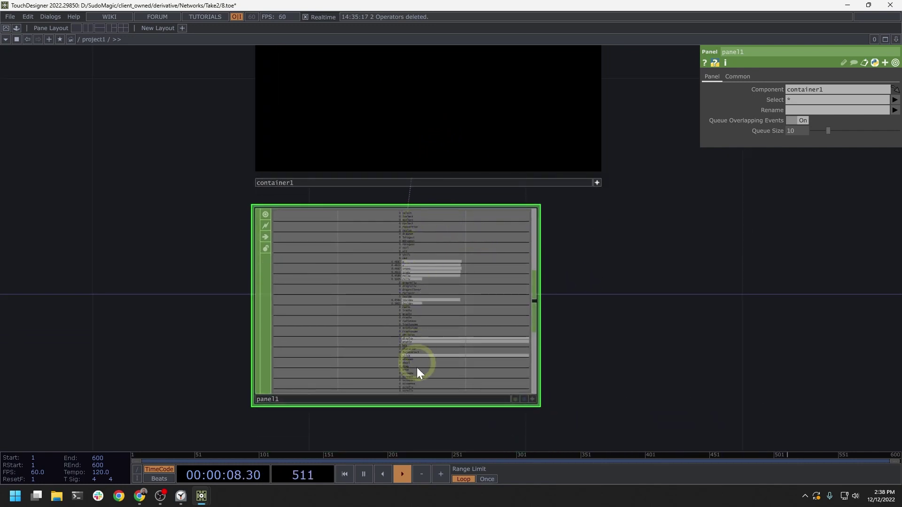
pyautogui.click(422, 134)
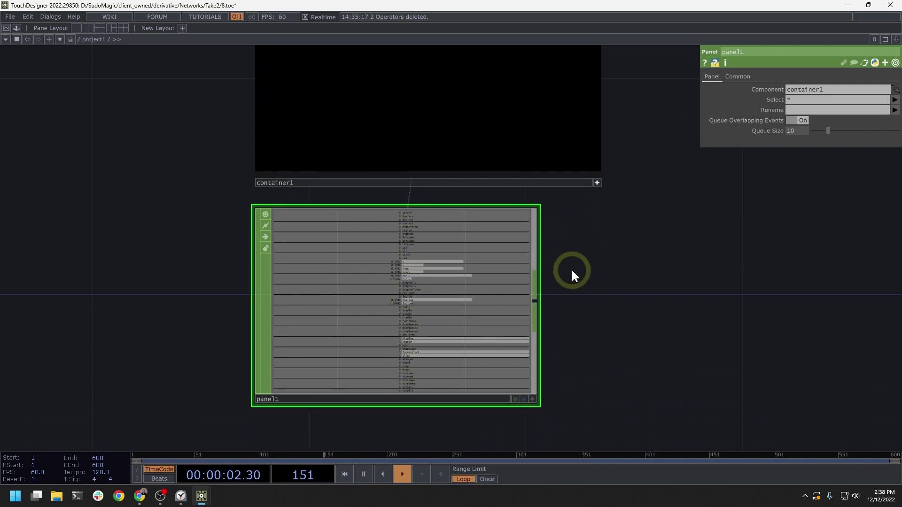
pyautogui.scroll(-5, 571, 269)
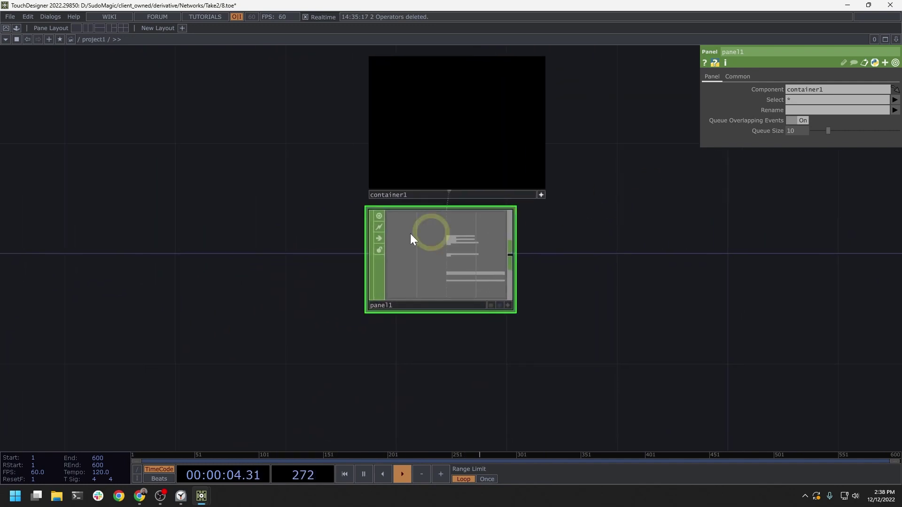
pyautogui.scroll(3, 432, 228)
pyautogui.moveTo(559, 293); pyautogui.dragTo(472, 359)
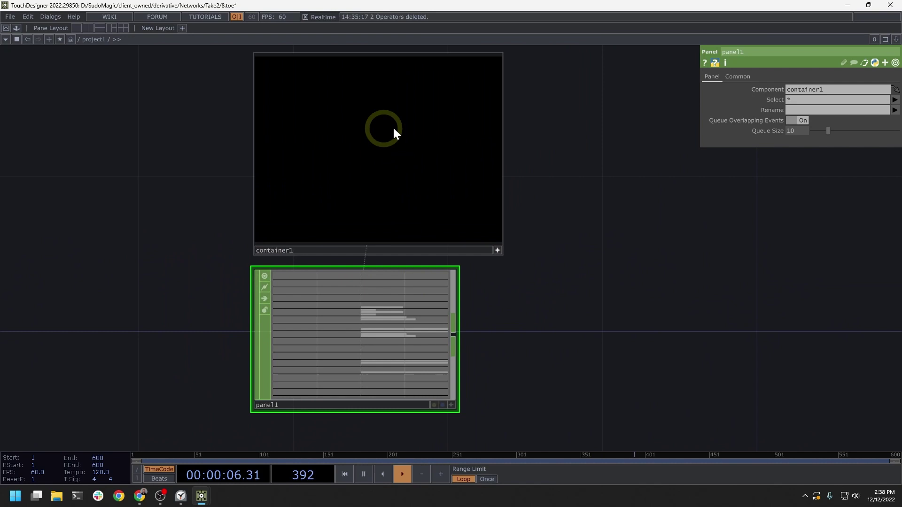
pyautogui.click(496, 250)
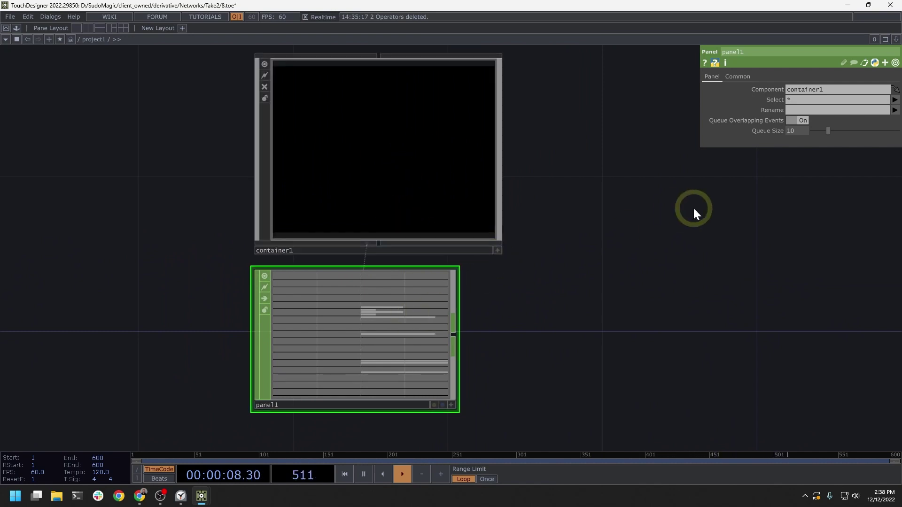
# Limit the Panel CHOP to the rollu and rollv channels and test them in the container's active viewer
pyautogui.click(895, 100)
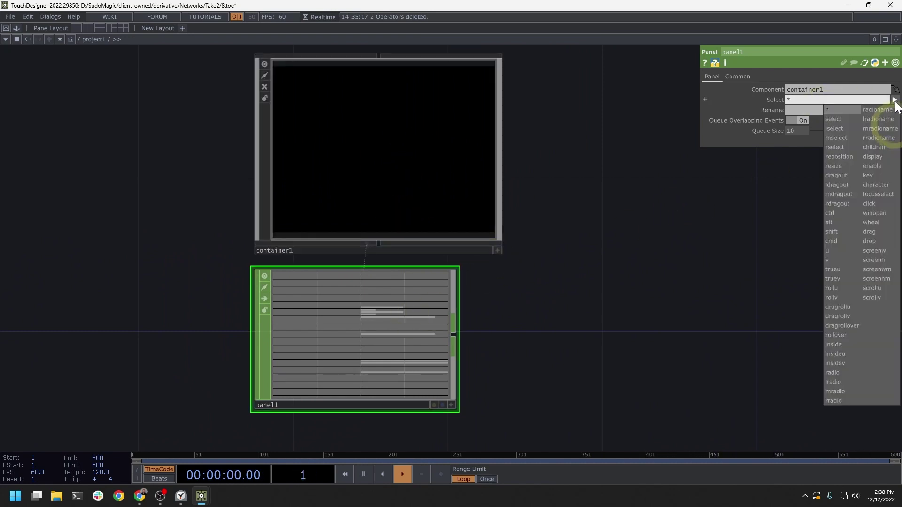
pyautogui.click(836, 289)
pyautogui.click(896, 100)
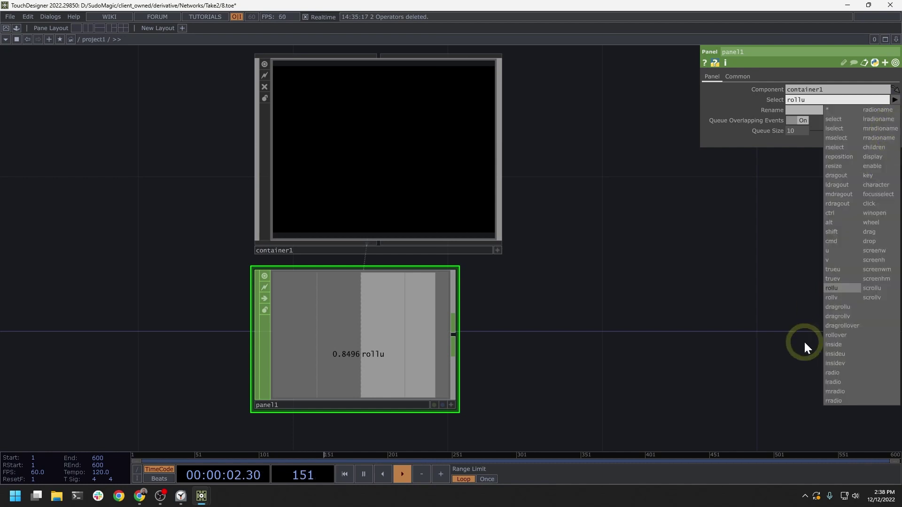
pyautogui.keyDown('ctrl'); pyautogui.click(832, 299); pyautogui.keyUp('ctrl')
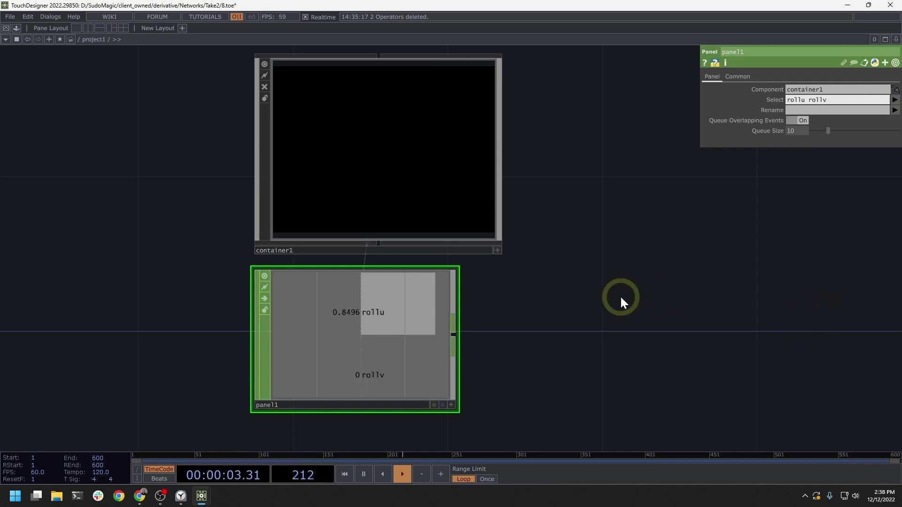
pyautogui.click(497, 251)
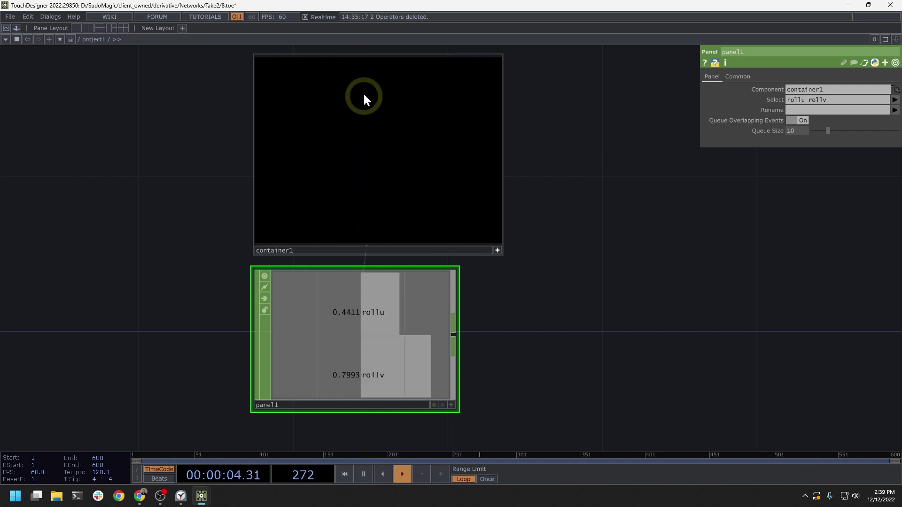
pyautogui.click(498, 251)
# Add a Trail CHOP beside the Panel CHOP and connect the Panel CHOP's output to it
pyautogui.moveTo(612, 275); pyautogui.dragTo(488, 254)
pyautogui.moveTo(395, 352); pyautogui.dragTo(375, 281)
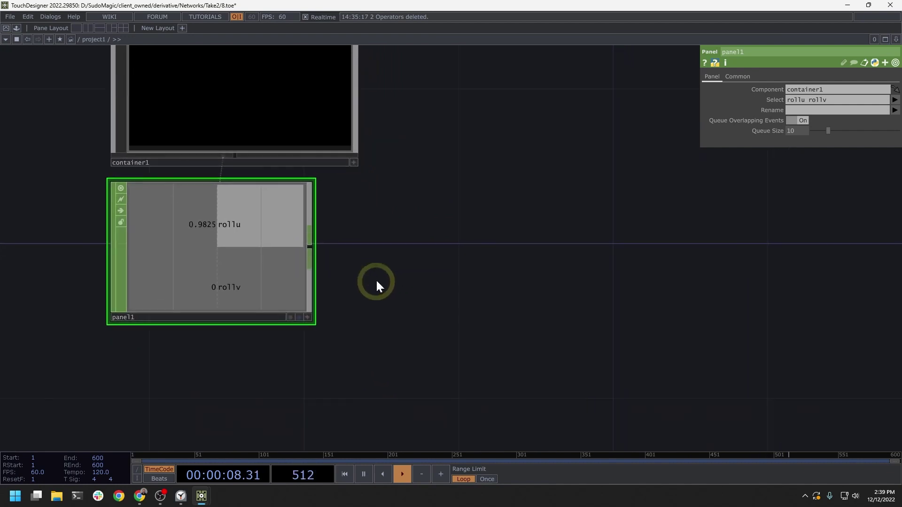
pyautogui.scroll(-3, 375, 277)
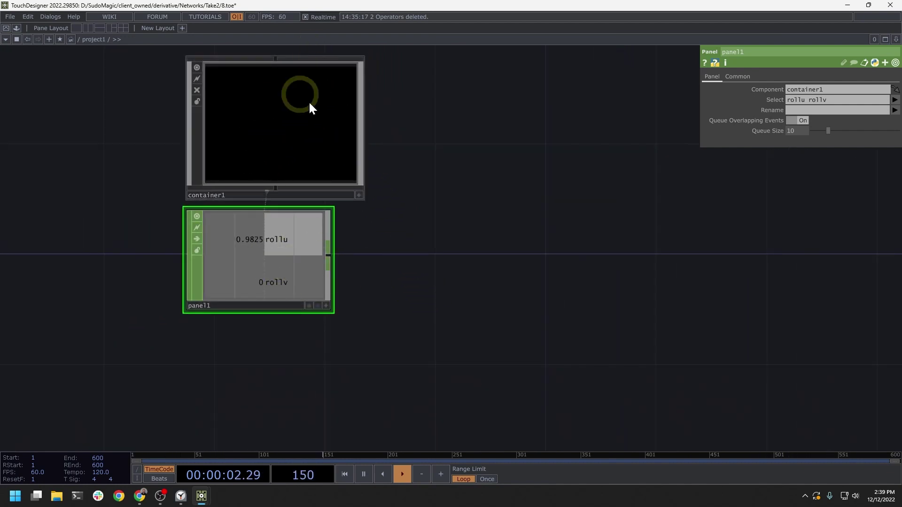
pyautogui.press('Tab')
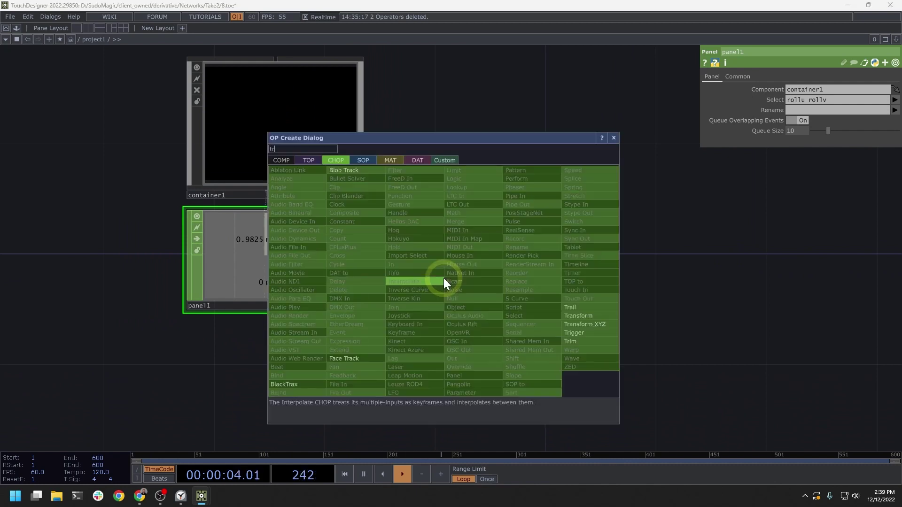
pyautogui.click(598, 310)
pyautogui.click(421, 263)
pyautogui.moveTo(328, 254); pyautogui.dragTo(422, 233)
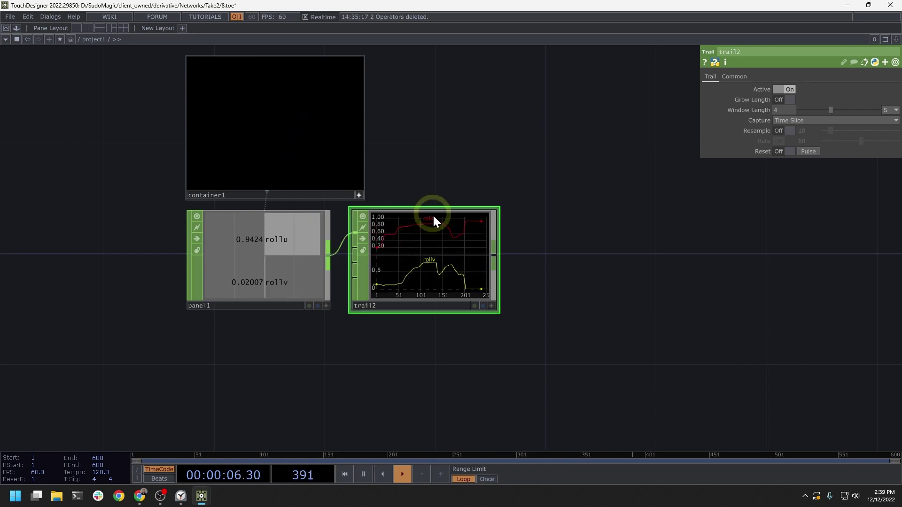
# Move the new Trail CHOP below the Panel CHOP's row and add a Limit SOP beside it
pyautogui.moveTo(440, 248); pyautogui.dragTo(442, 378)
pyautogui.moveTo(538, 344); pyautogui.dragTo(507, 278)
pyautogui.moveTo(416, 320); pyautogui.dragTo(410, 286)
pyautogui.doubleClick(551, 289)
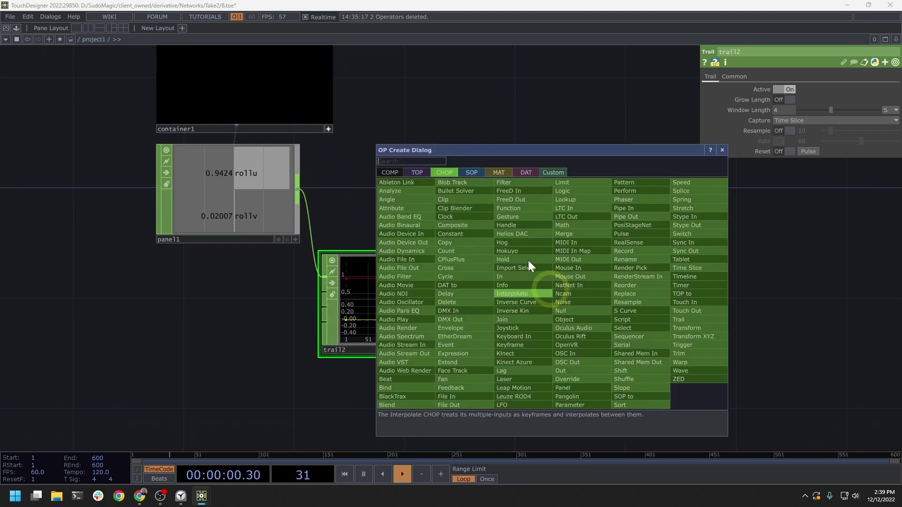
pyautogui.click(471, 173)
pyautogui.write('li')
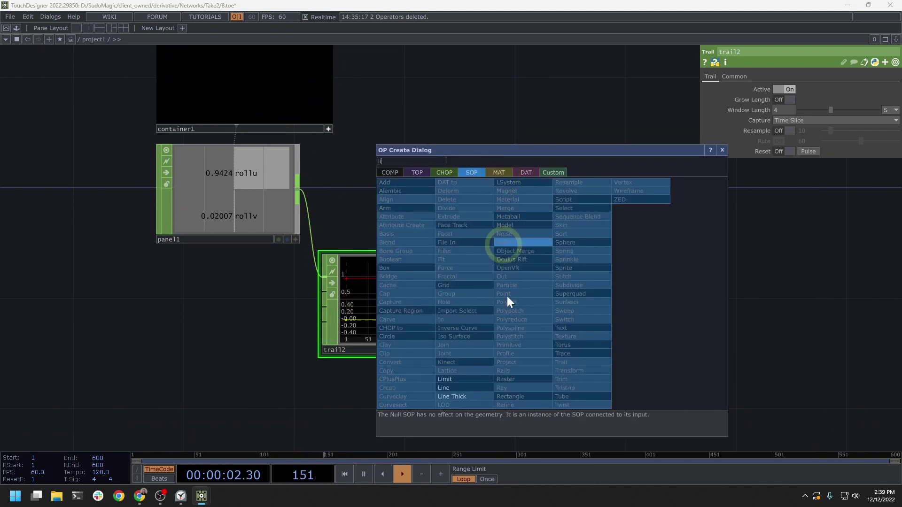
pyautogui.click(474, 388)
pyautogui.click(561, 306)
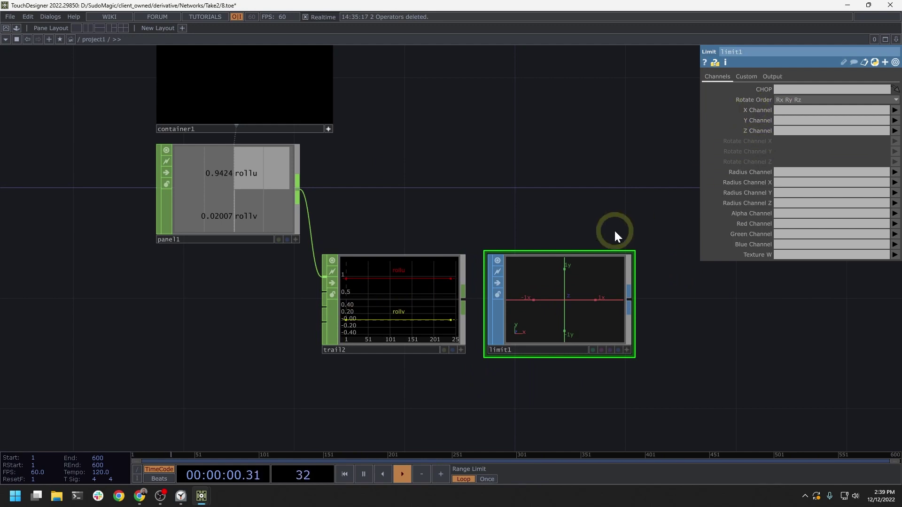
# Assign trail2 as the Limit SOP's CHOP, with rollu as the X channel and rollv as the Y channel
pyautogui.moveTo(411, 318); pyautogui.dragTo(562, 289)
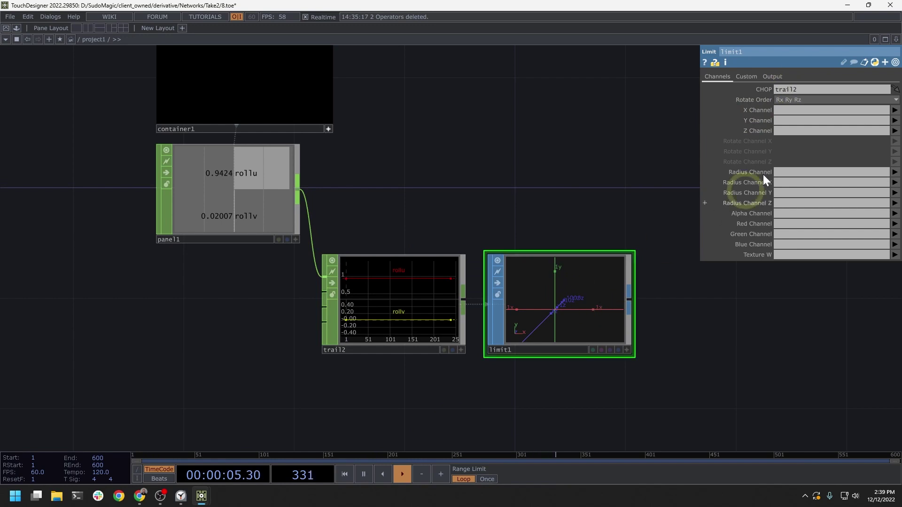
pyautogui.click(895, 110)
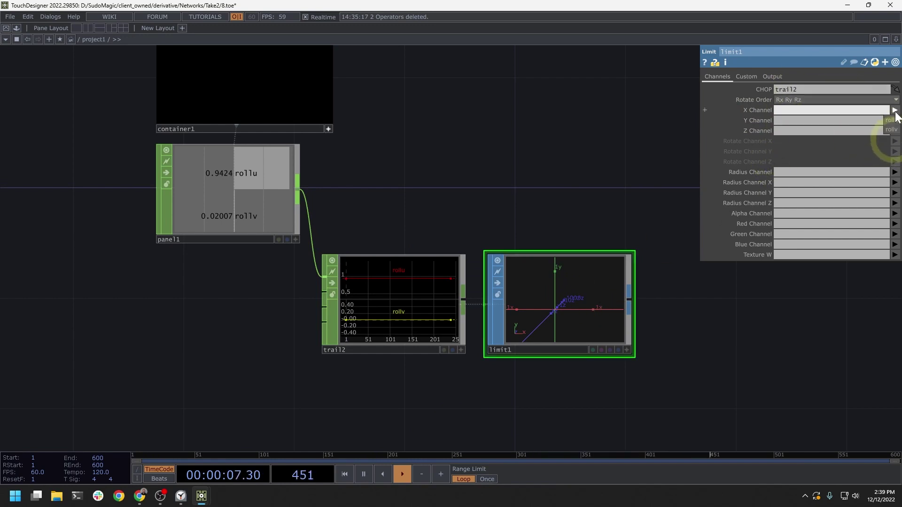
pyautogui.click(892, 121)
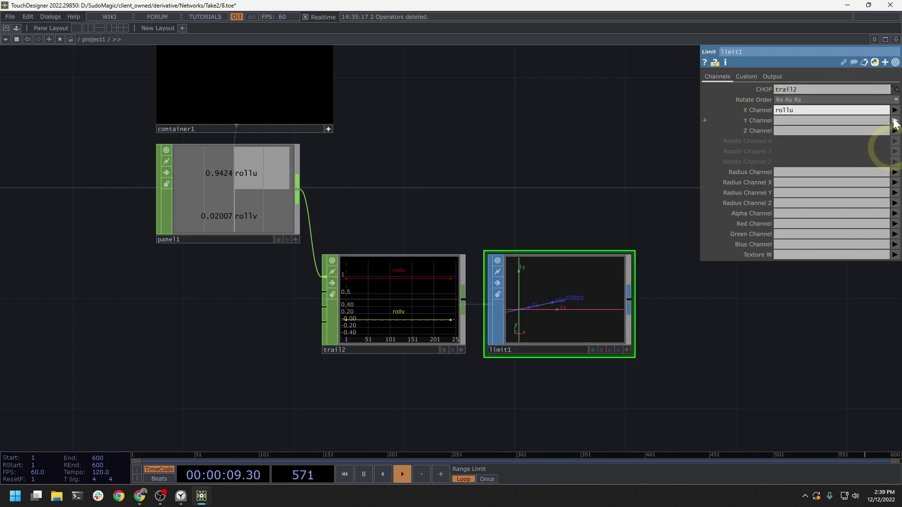
pyautogui.click(895, 121)
pyautogui.click(891, 142)
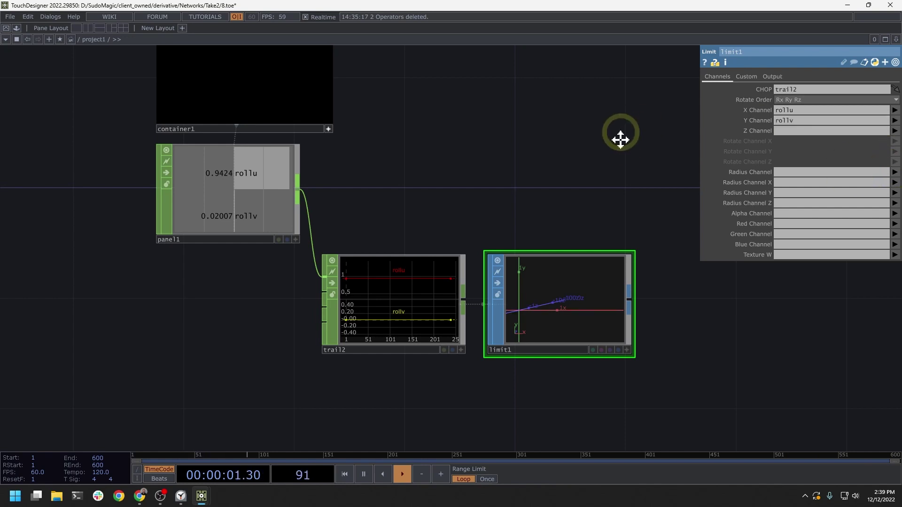
pyautogui.moveTo(620, 140); pyautogui.dragTo(612, 179)
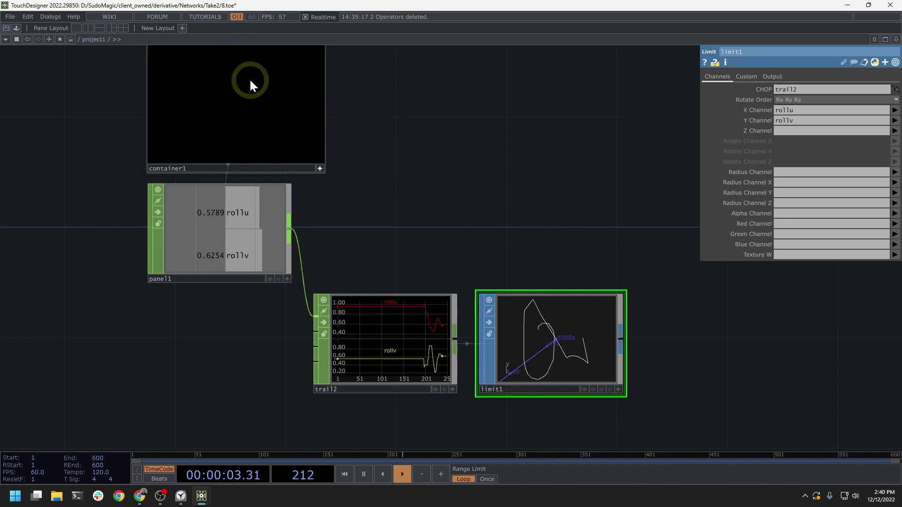
pyautogui.moveTo(507, 190); pyautogui.dragTo(521, 177)
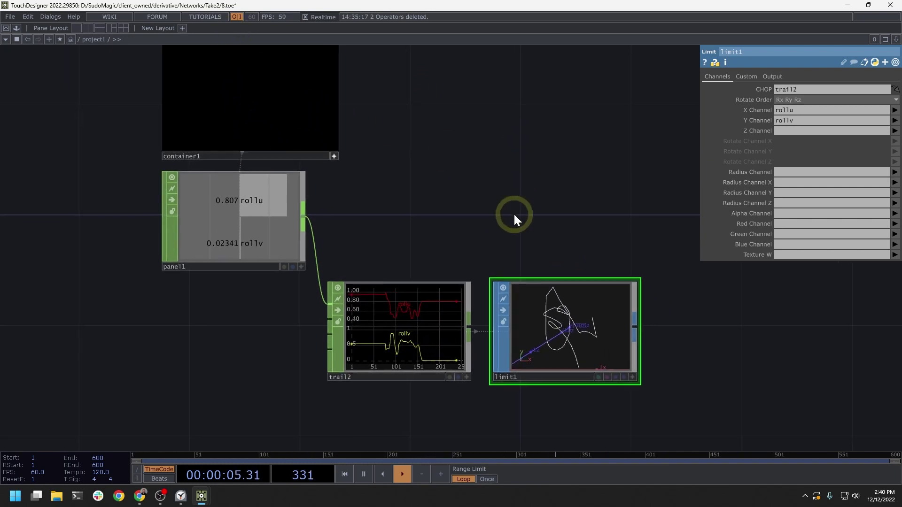
# Move trail2 and the Limit SOP further down together to free space beside the Panel CHOP
pyautogui.moveTo(514, 215); pyautogui.dragTo(498, 176)
pyautogui.moveTo(351, 181); pyautogui.dragTo(551, 256, button='right')
pyautogui.moveTo(551, 256); pyautogui.dragTo(551, 311)
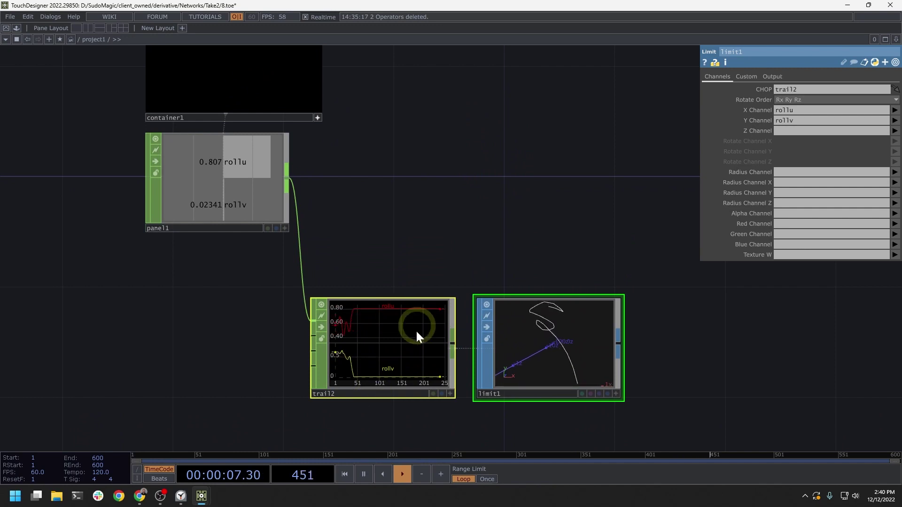
# Add another Trail CHOP in the free space directly beside the Panel CHOP
pyautogui.press('Tab')
pyautogui.write('tr')
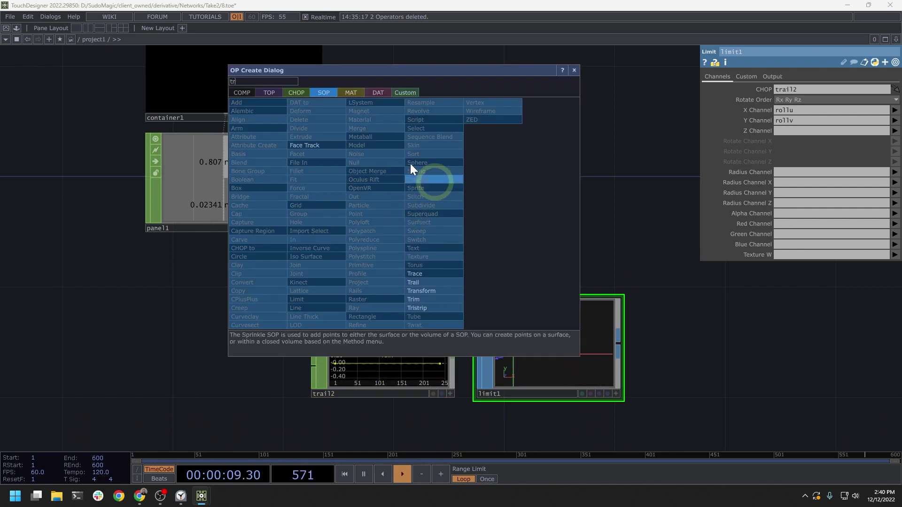
pyautogui.click(297, 92)
pyautogui.click(534, 243)
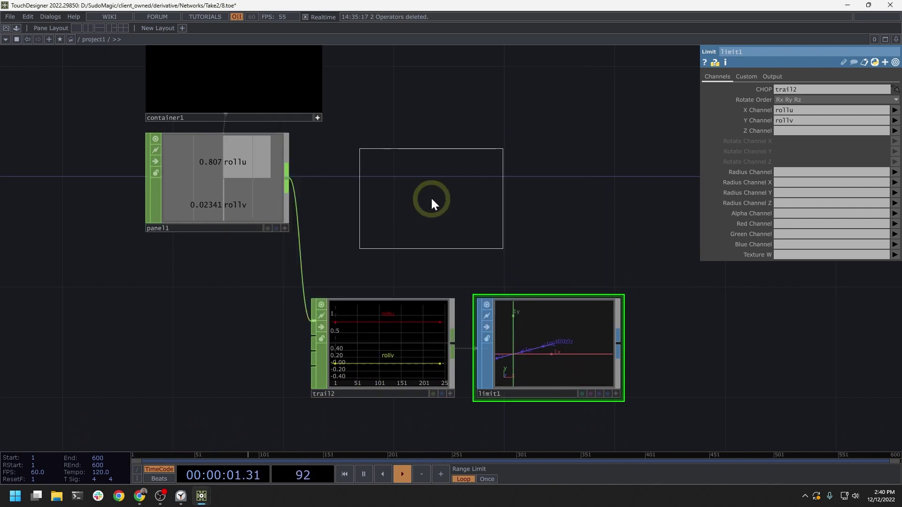
pyautogui.click(385, 186)
# Shift both Trail CHOPs and the Limit SOP further from the Panel CHOP and connect panel1 to trail3
pyautogui.moveTo(530, 161); pyautogui.dragTo(605, 188)
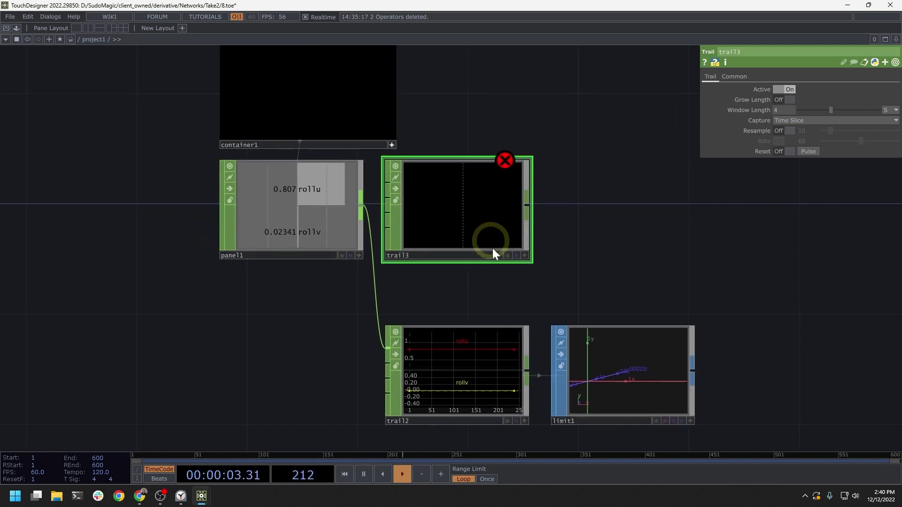
pyautogui.moveTo(756, 377); pyautogui.dragTo(474, 223)
pyautogui.moveTo(472, 187); pyautogui.dragTo(527, 189)
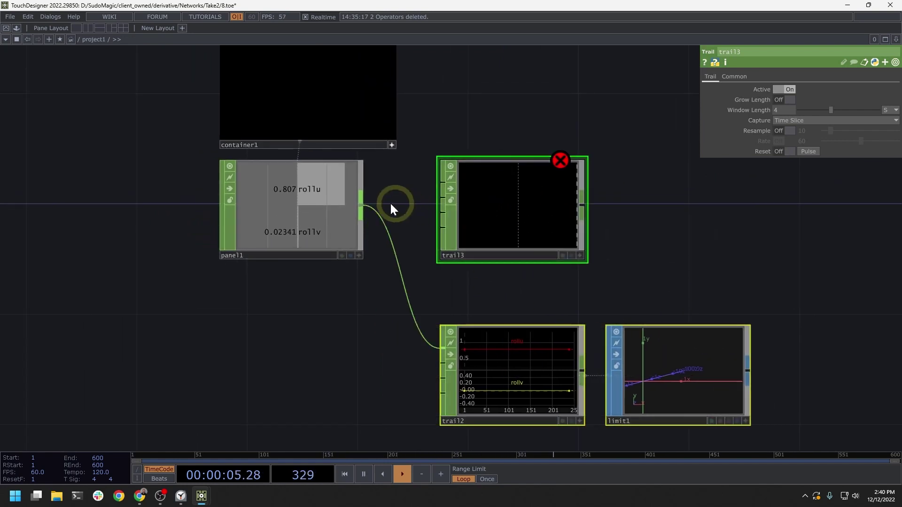
pyautogui.moveTo(365, 202); pyautogui.dragTo(470, 204)
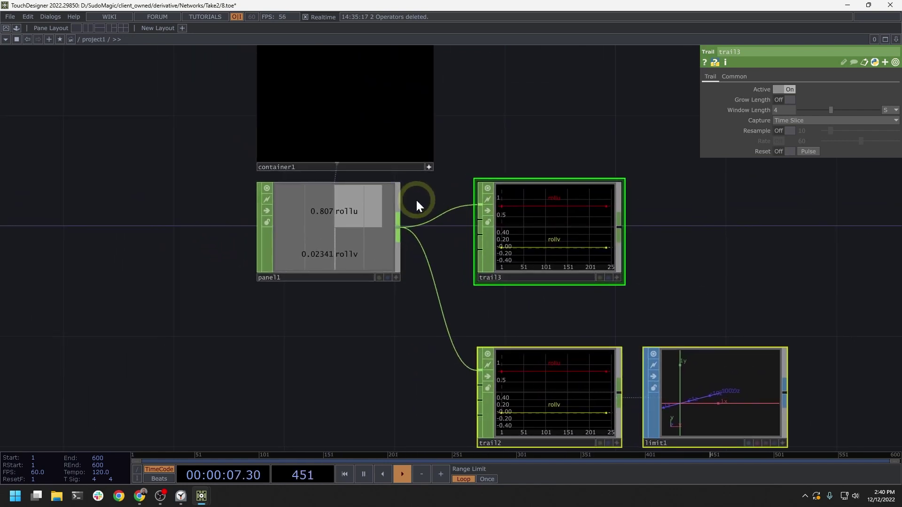
pyautogui.moveTo(416, 199); pyautogui.dragTo(426, 234, button='middle')
pyautogui.moveTo(355, 246); pyautogui.dragTo(352, 138)
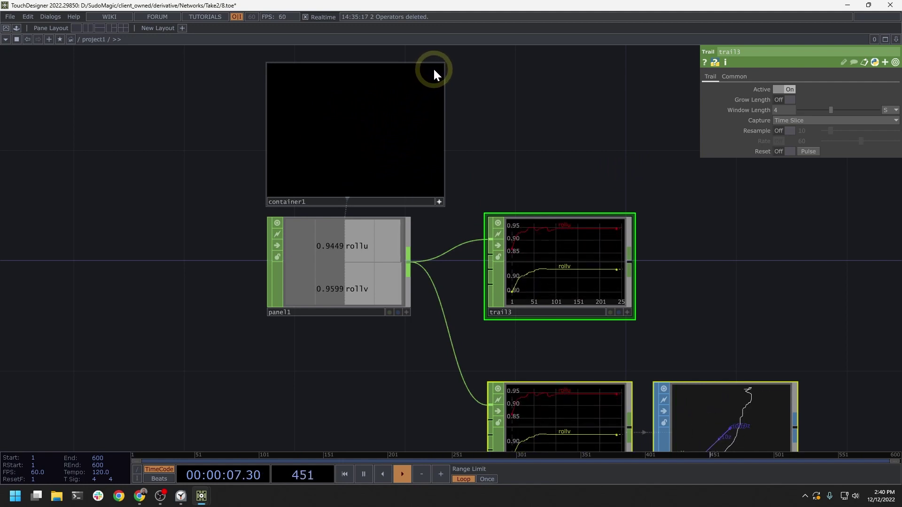
# Add an Analyze CHOP after trail3 and connect trail3's output to it
pyautogui.moveTo(571, 140); pyautogui.dragTo(447, 120)
pyautogui.moveTo(526, 226); pyautogui.dragTo(459, 220)
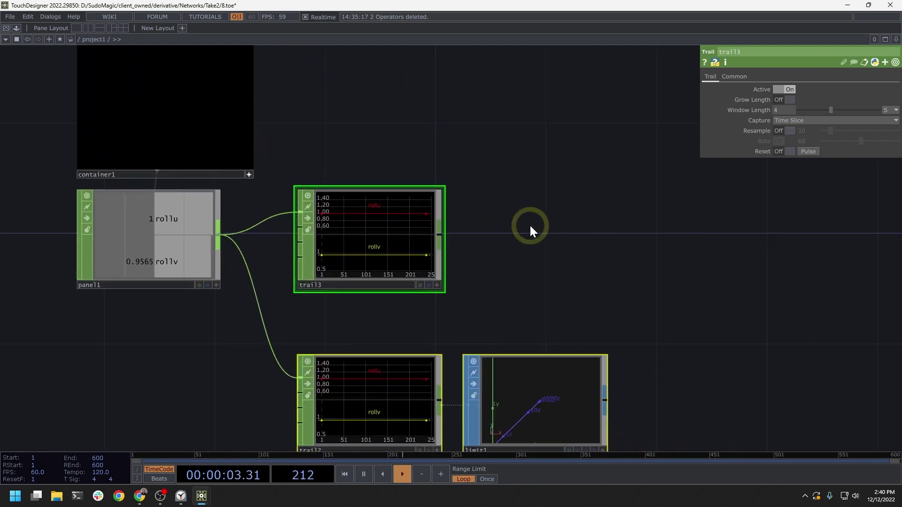
pyautogui.press('Tab')
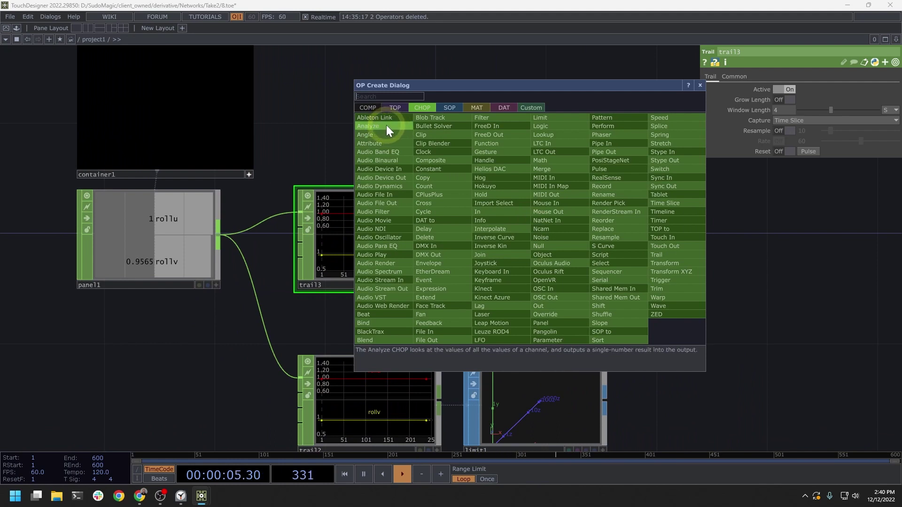
pyautogui.click(387, 125)
pyautogui.click(534, 239)
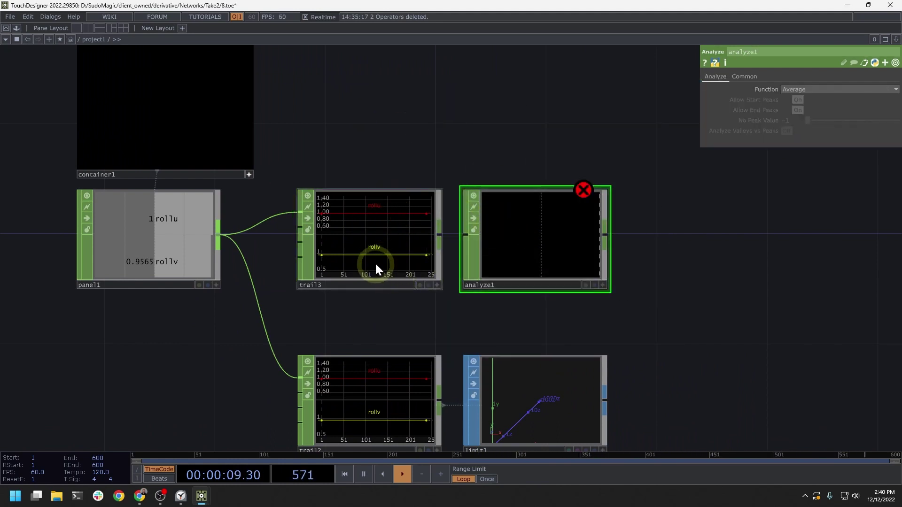
pyautogui.moveTo(439, 234); pyautogui.dragTo(546, 233)
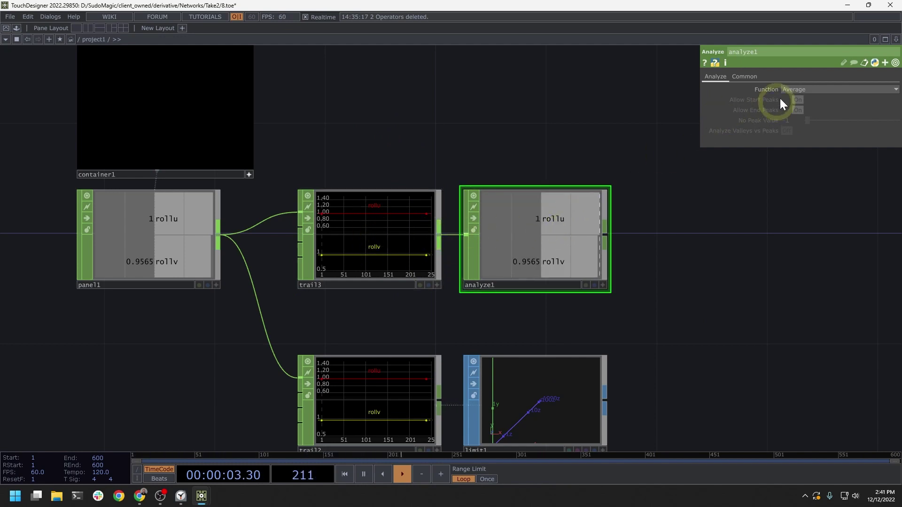
# Set the Analyze CHOP's function to Average and compare its output with the container's panel values
pyautogui.click(801, 90)
pyautogui.click(801, 99)
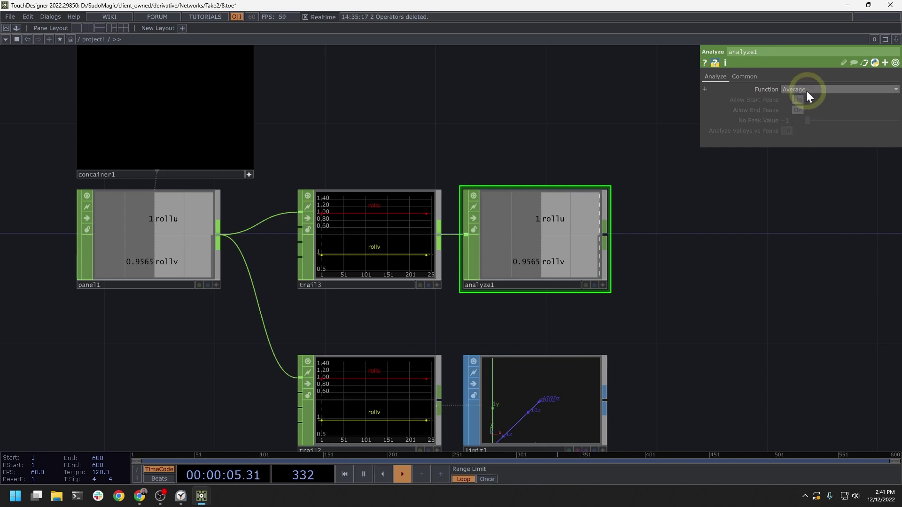
pyautogui.moveTo(591, 118); pyautogui.dragTo(686, 151)
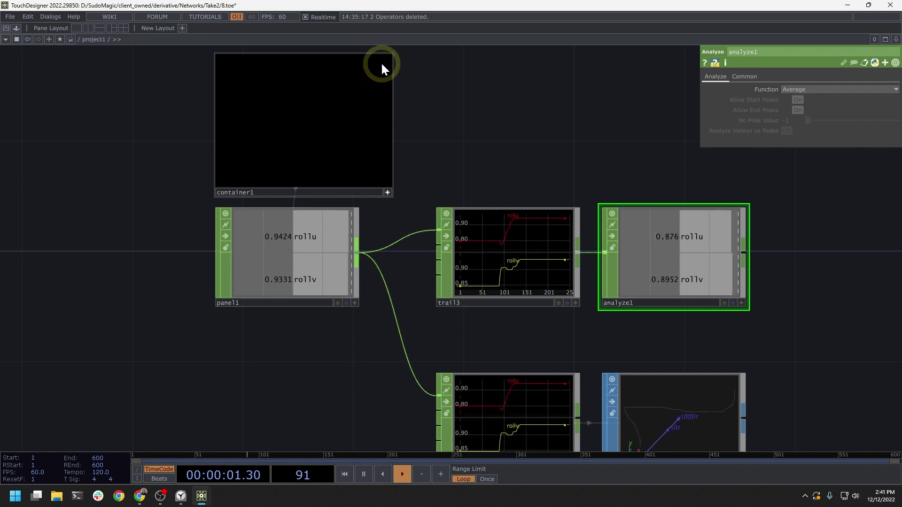
pyautogui.moveTo(504, 118); pyautogui.dragTo(272, 115)
pyautogui.moveTo(552, 257); pyautogui.dragTo(496, 250)
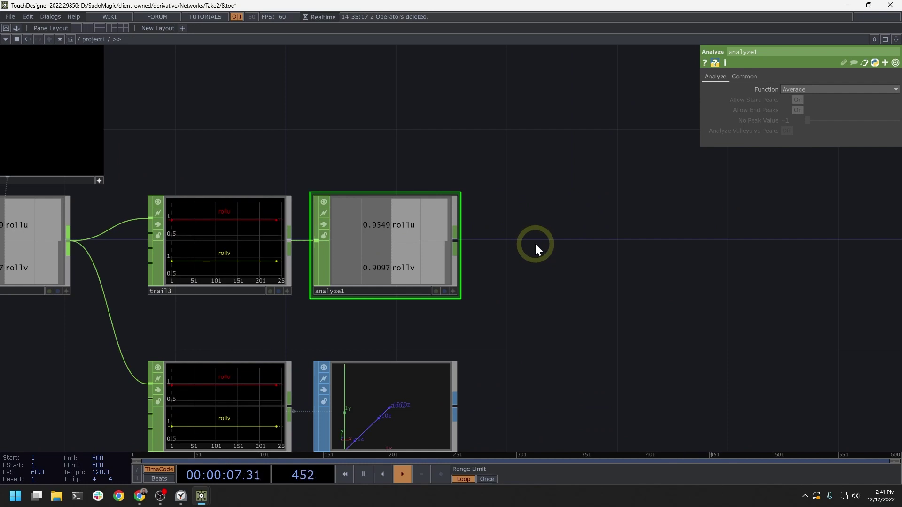
pyautogui.press('Tab')
pyautogui.write('lo')
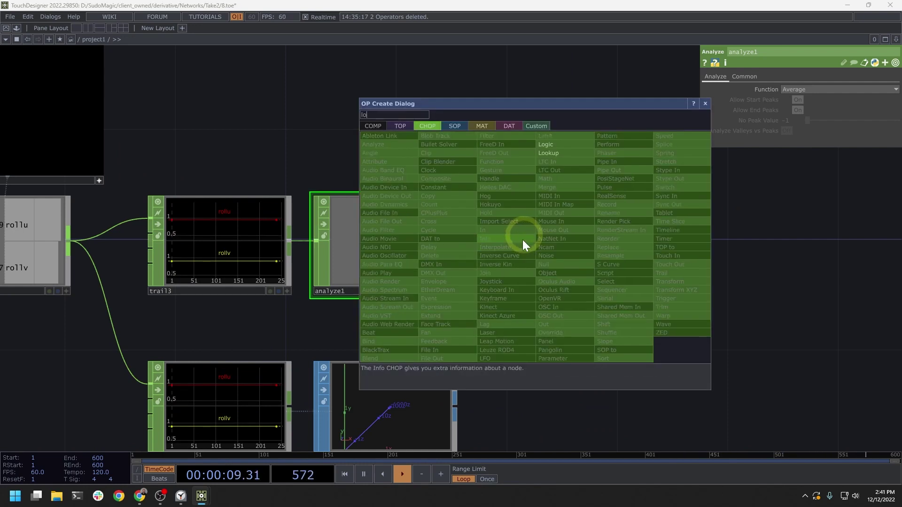
pyautogui.click(578, 151)
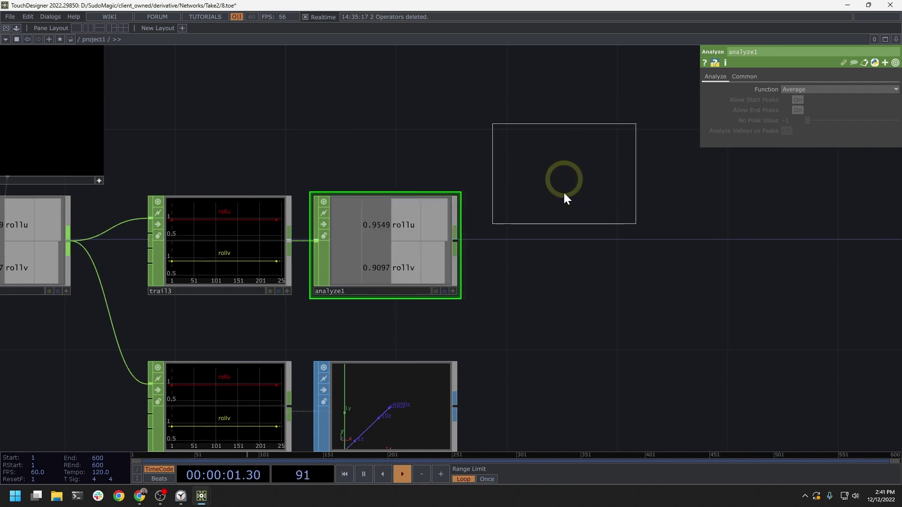
pyautogui.click(625, 225)
pyautogui.press('Delete')
# Add a Logic CHOP after the Analyze CHOP and connect the Analyze CHOP's output to it
pyautogui.press('Tab')
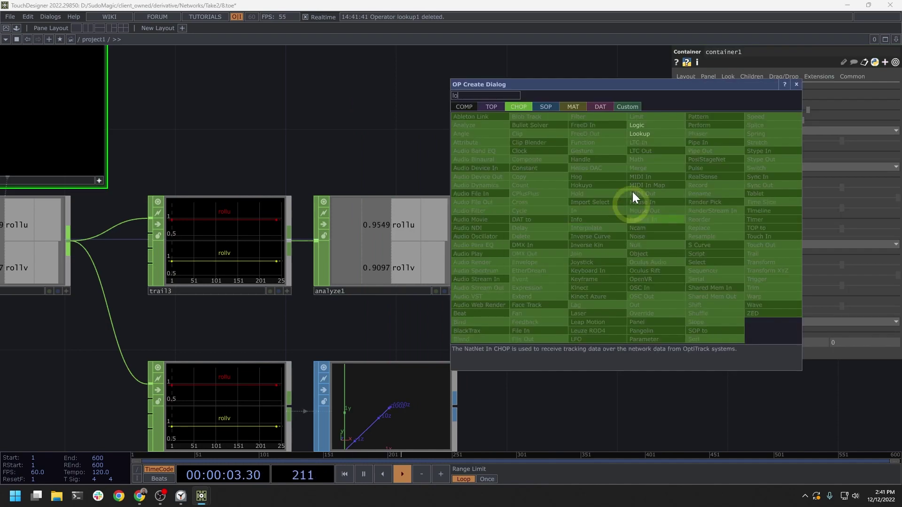
pyautogui.click(639, 125)
pyautogui.click(543, 232)
pyautogui.moveTo(452, 245); pyautogui.dragTo(470, 242)
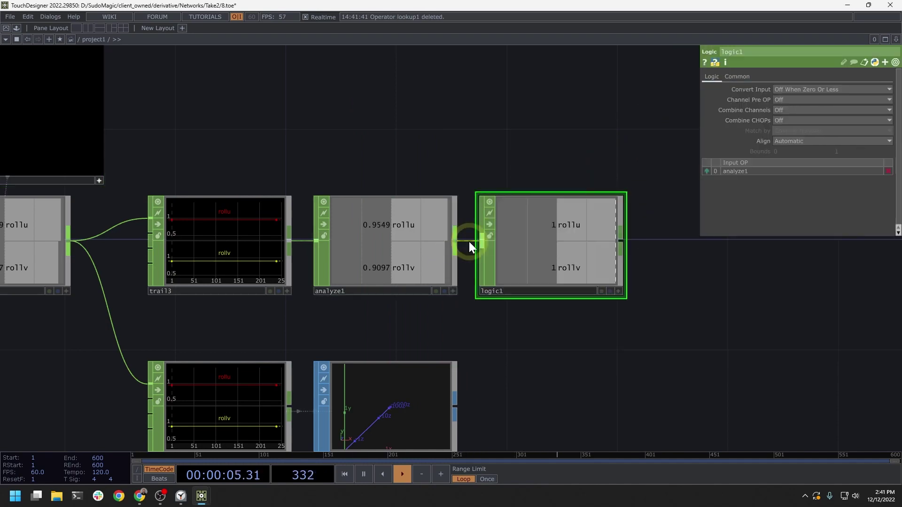
# Set the Logic CHOP's Convert Input to Off When Outside Bounds with an upper bound of .9
pyautogui.click(803, 89)
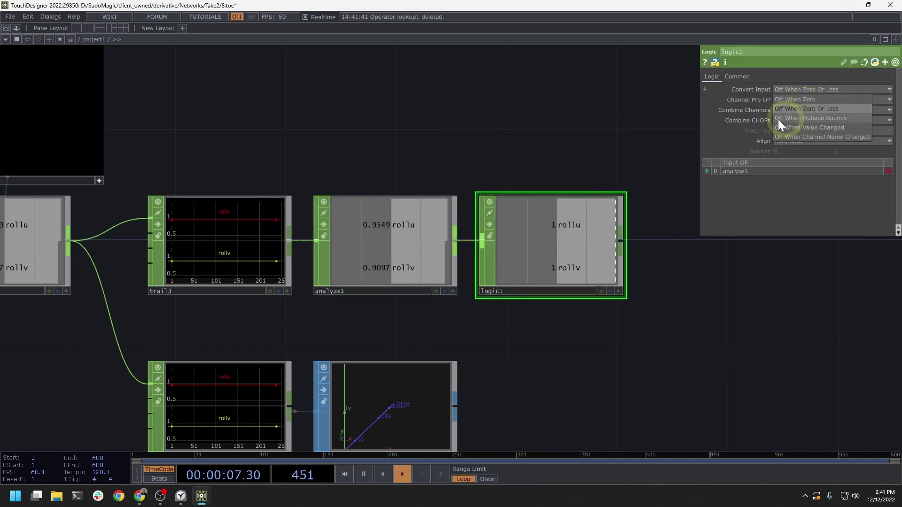
pyautogui.click(812, 118)
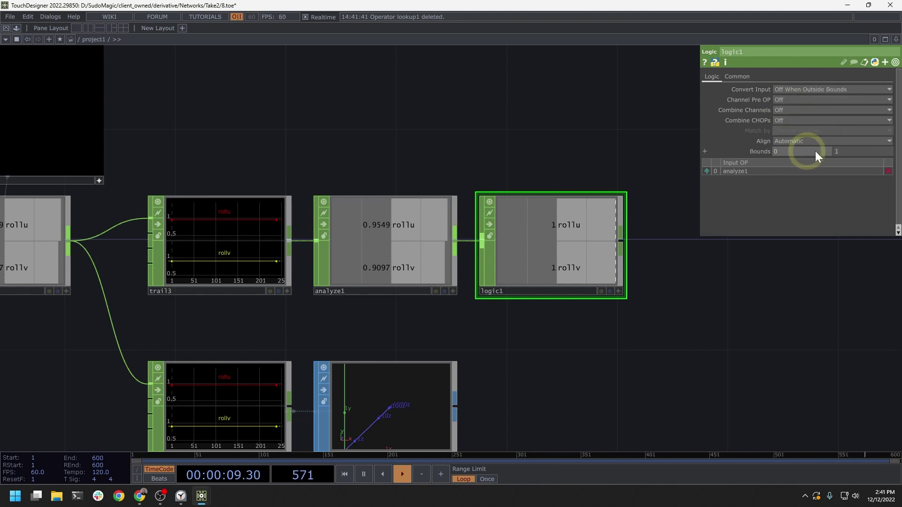
pyautogui.write('.9')
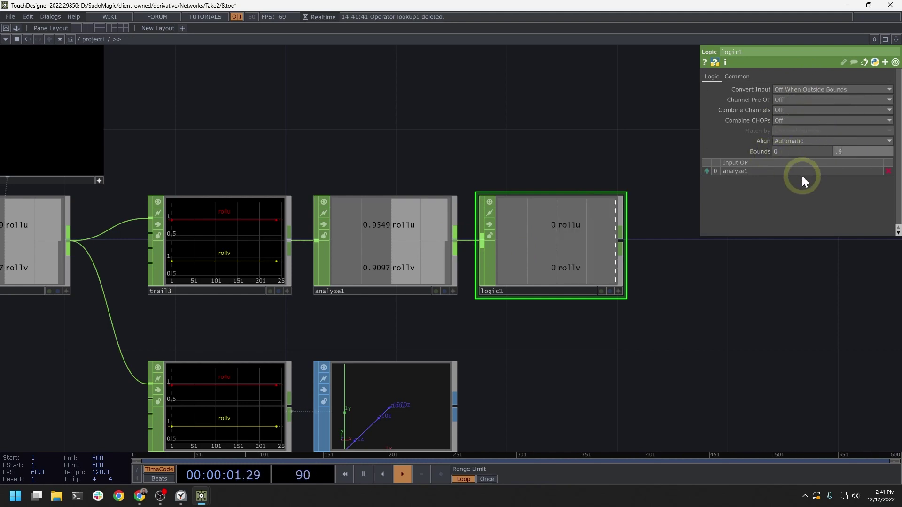
# Set the Logic CHOP's Channel Pre OP to Invert
pyautogui.click(774, 99)
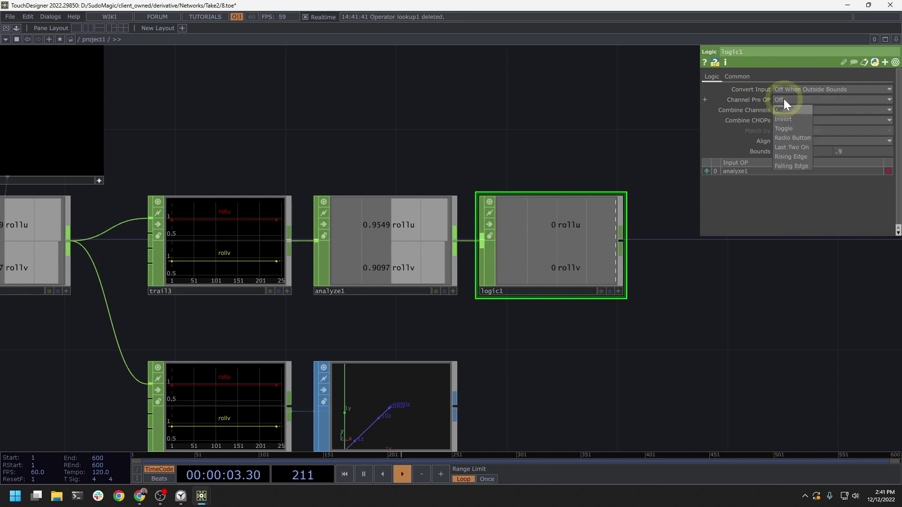
pyautogui.click(787, 122)
pyautogui.moveTo(605, 128); pyautogui.dragTo(675, 187)
pyautogui.scroll(-3, 588, 162)
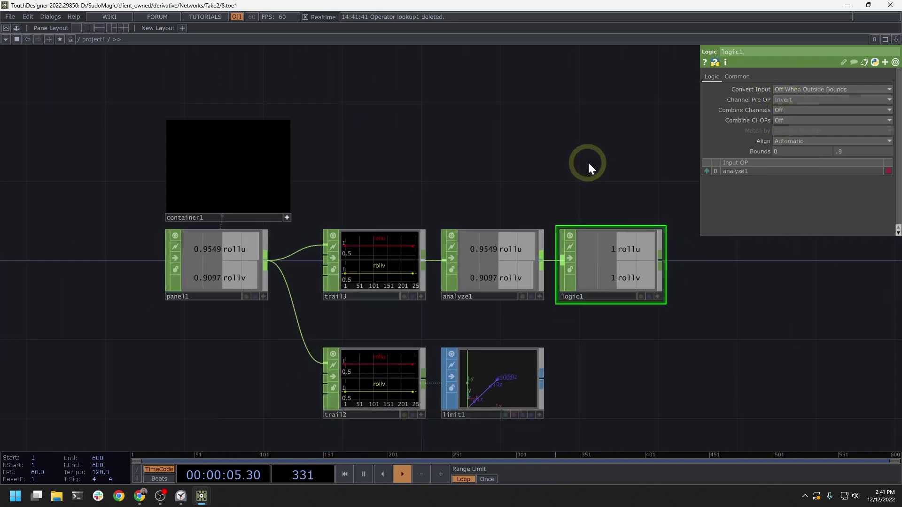
pyautogui.moveTo(508, 161); pyautogui.dragTo(538, 169)
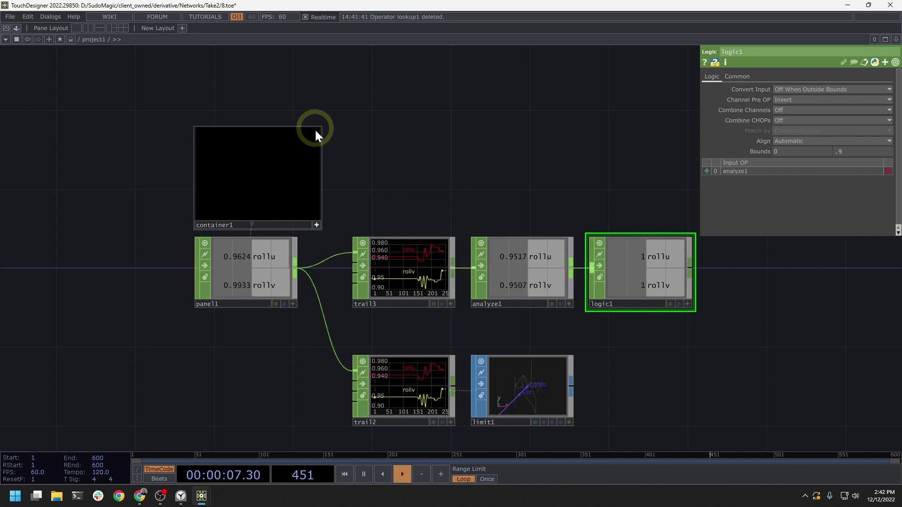
# Add a Math CHOP after the Logic CHOP and connect the Logic CHOP's output to it
pyautogui.moveTo(550, 144); pyautogui.dragTo(367, 132)
pyautogui.press('Tab')
pyautogui.write('ma')
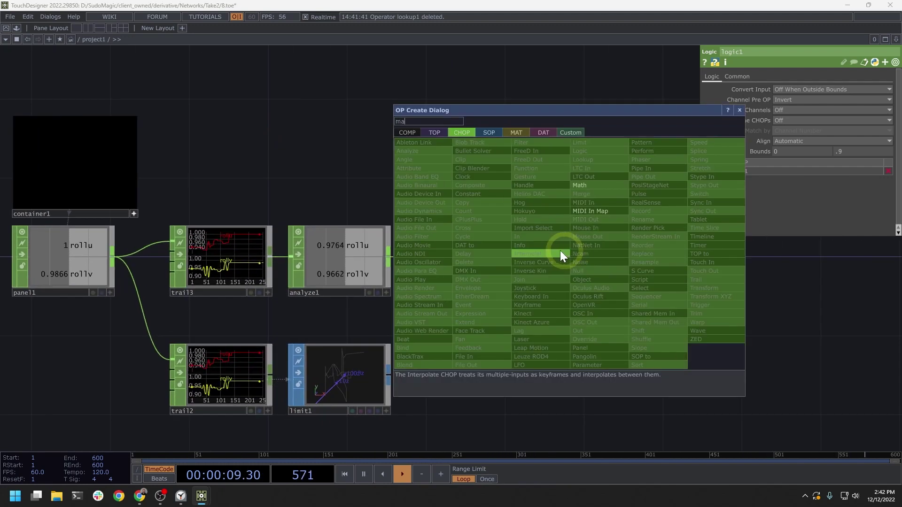
pyautogui.click(582, 188)
pyautogui.click(596, 261)
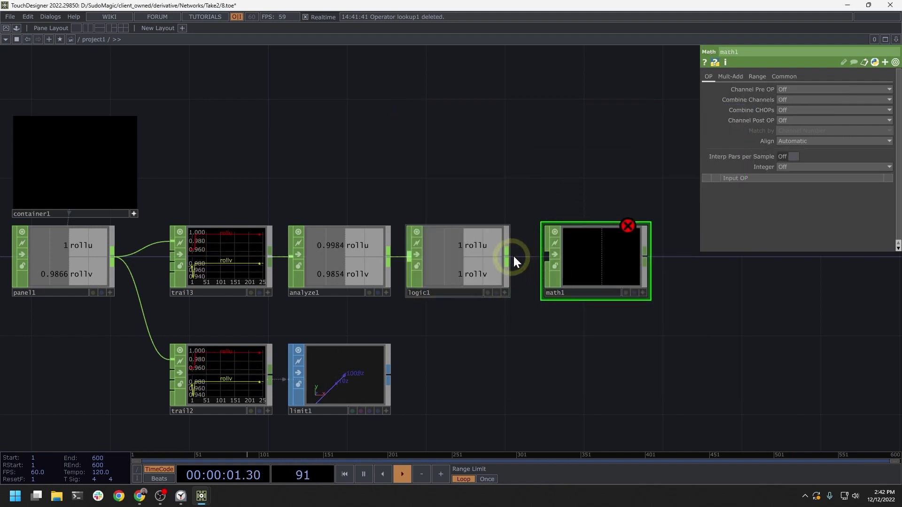
pyautogui.moveTo(514, 257); pyautogui.dragTo(587, 258)
# Set the Math CHOP's Combine Channels option to Multiply, leaving Combine CHOPs off
pyautogui.click(789, 109)
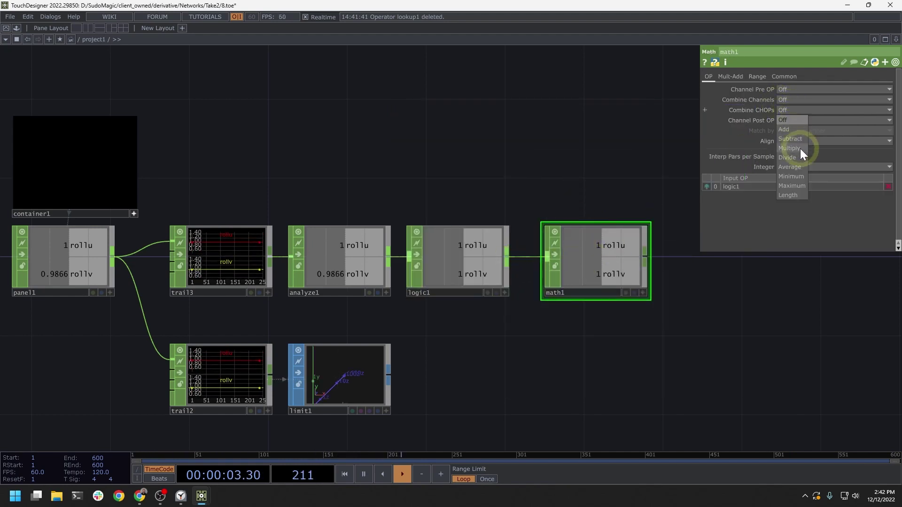
pyautogui.click(802, 112)
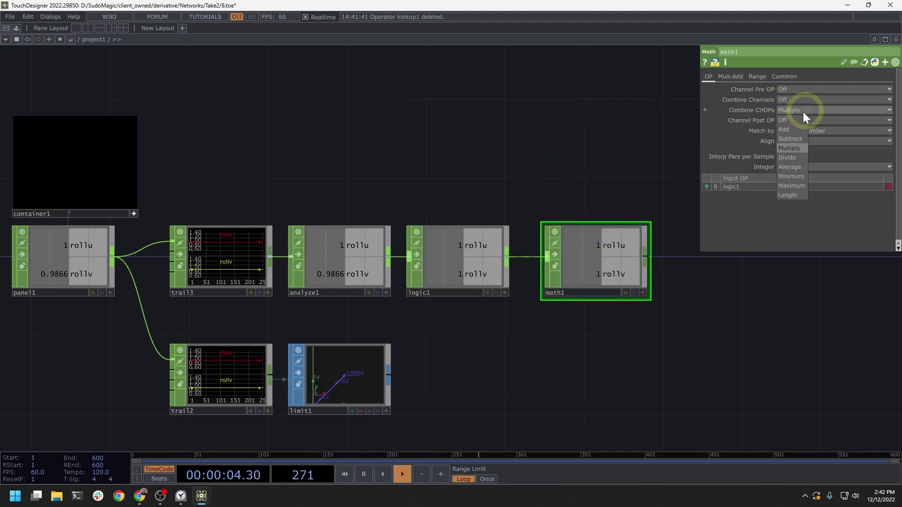
pyautogui.click(782, 100)
pyautogui.click(796, 137)
pyautogui.press('h')
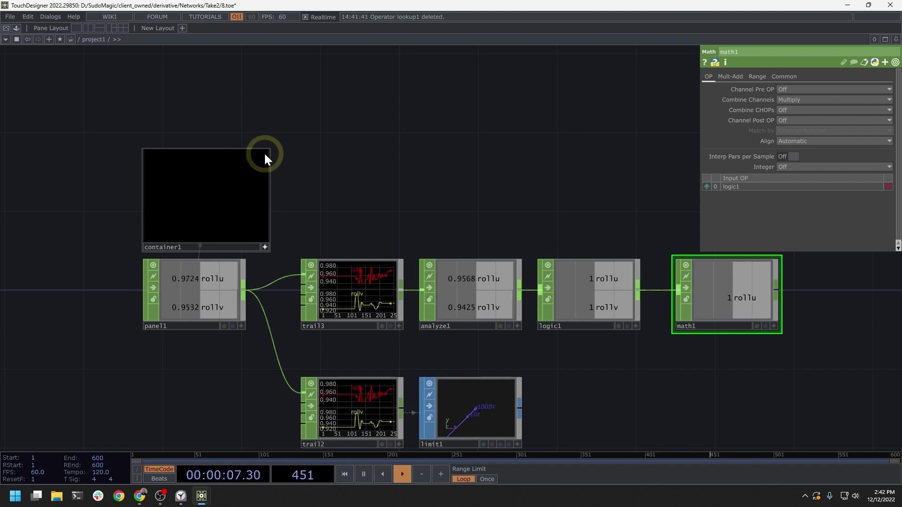
pyautogui.moveTo(435, 162); pyautogui.dragTo(474, 157)
pyautogui.moveTo(474, 158); pyautogui.dragTo(458, 159, button='middle')
pyautogui.moveTo(469, 160); pyautogui.dragTo(480, 193)
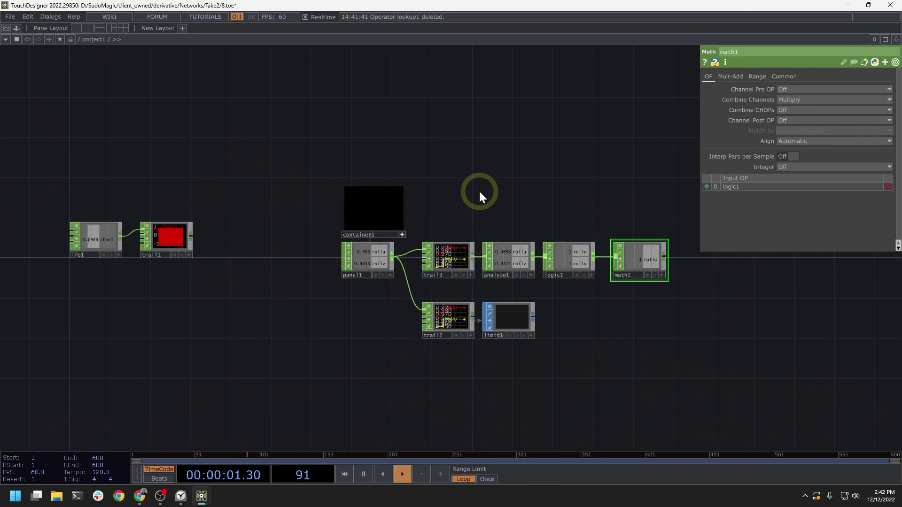